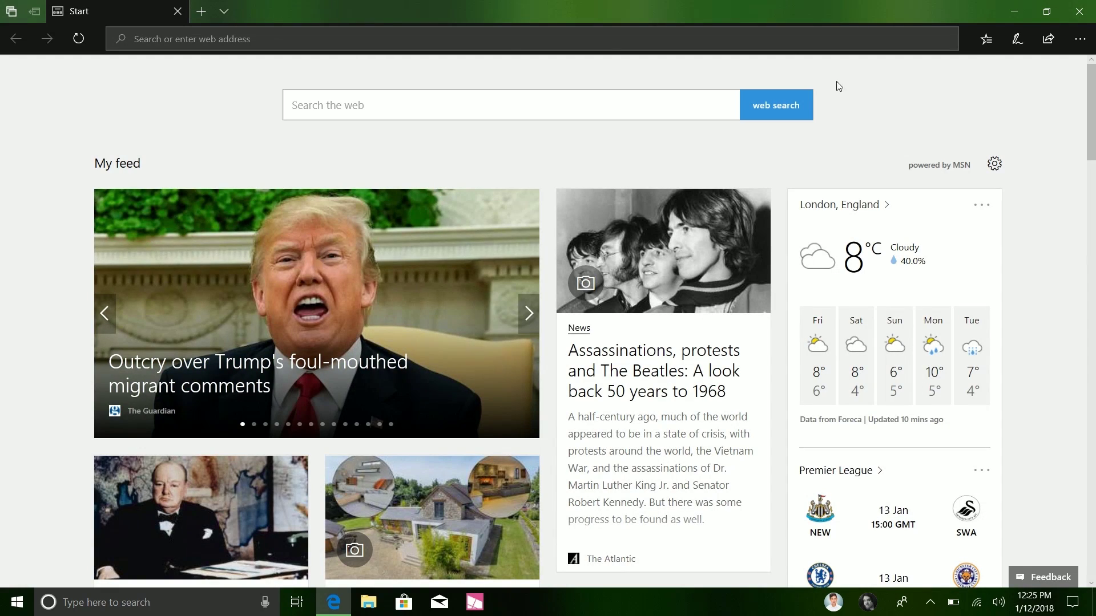
# Step: Open Edge's hub and browse its Favorites, Reading list, Downloads and History sections
pyautogui.click(987, 39)
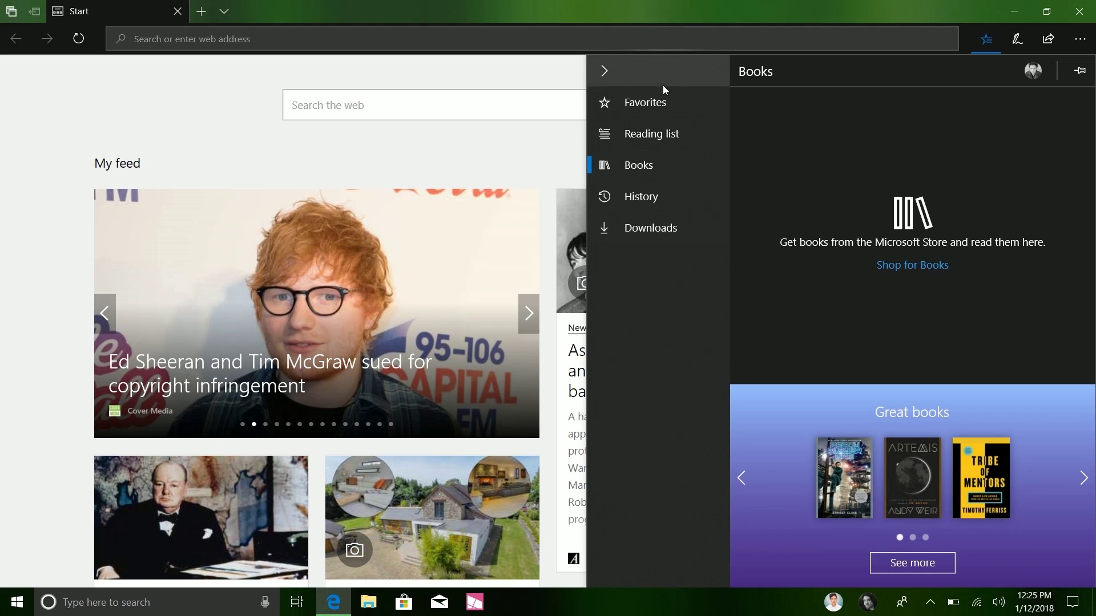
pyautogui.click(660, 106)
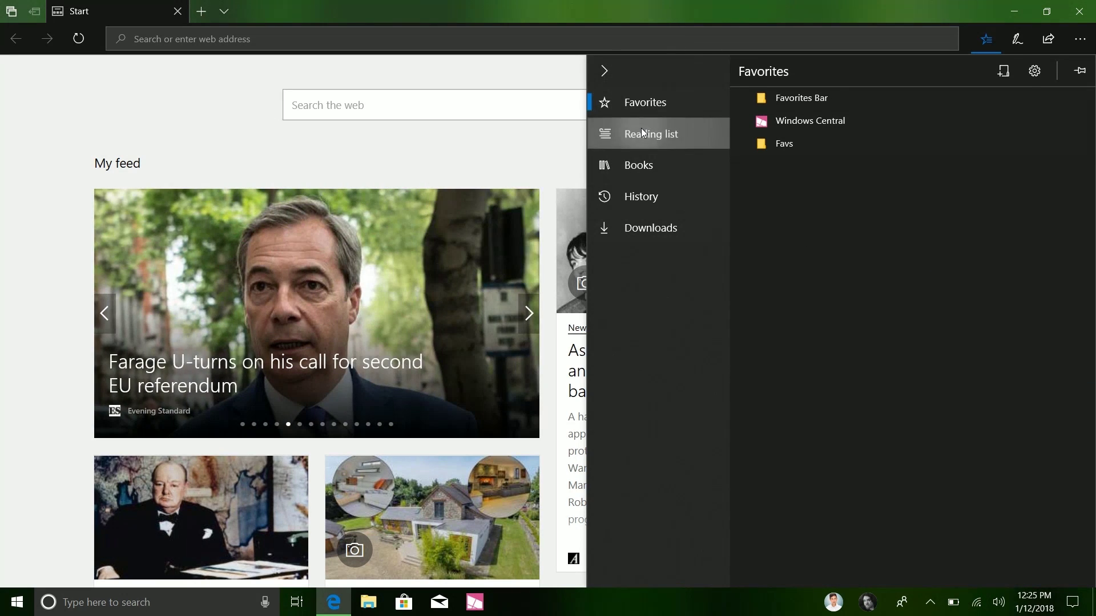
pyautogui.click(642, 131)
pyautogui.click(656, 193)
pyautogui.click(657, 227)
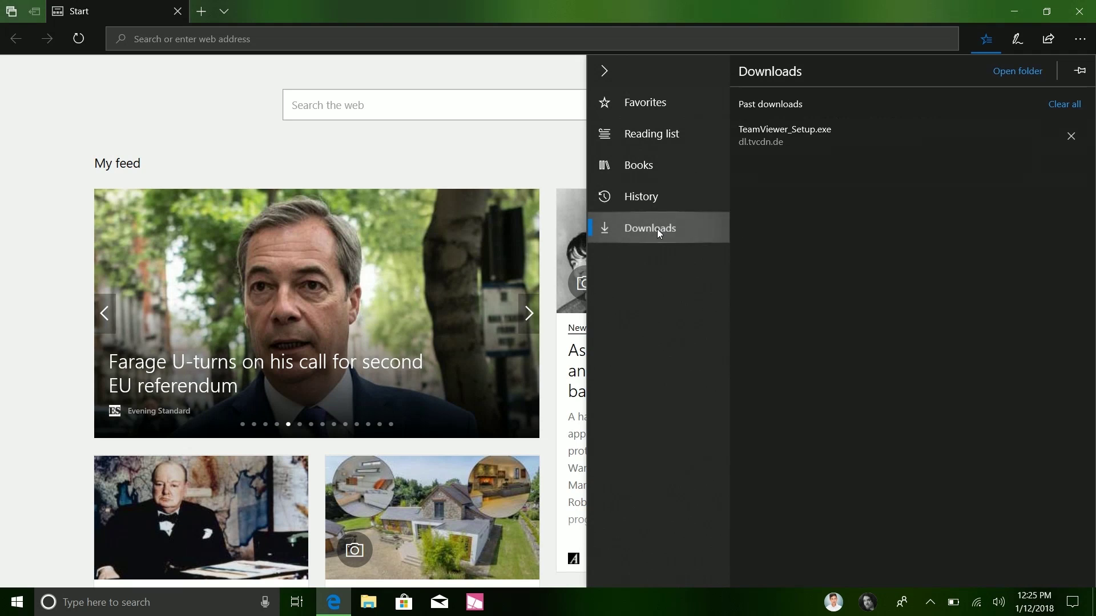
pyautogui.click(675, 208)
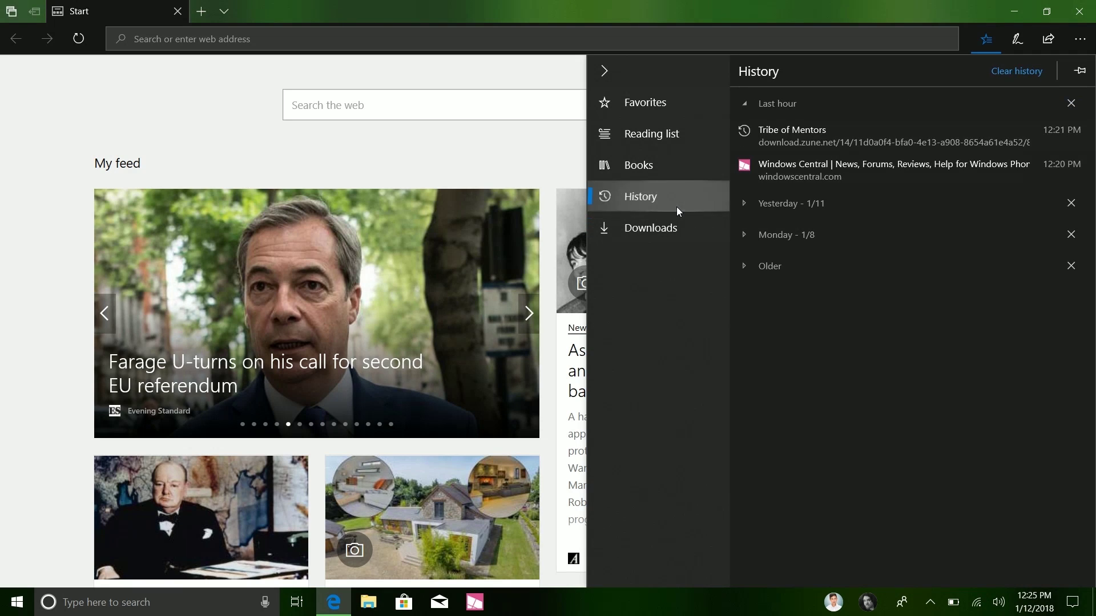
# Step: Collapse and re-expand the hub's section list, then show the Books collection
pyautogui.click(612, 75)
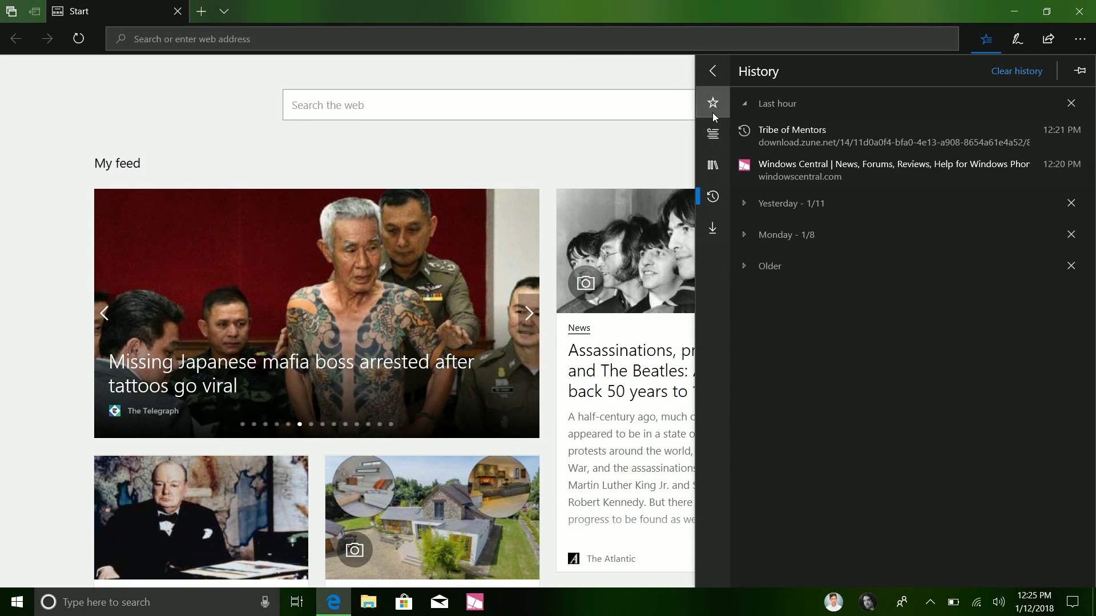
pyautogui.click(712, 111)
pyautogui.click(722, 80)
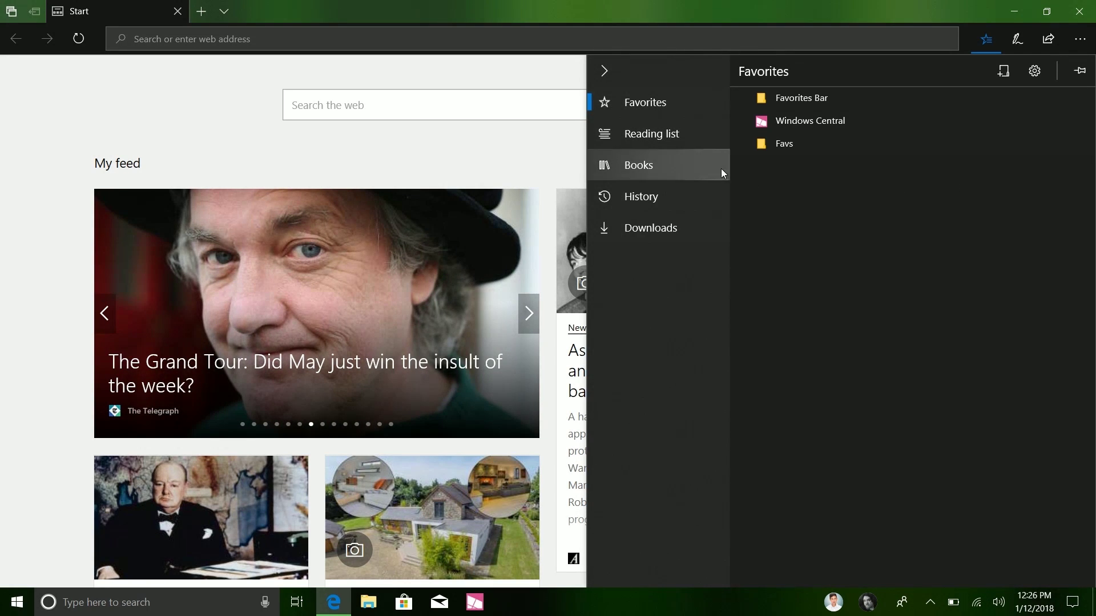
pyautogui.click(684, 172)
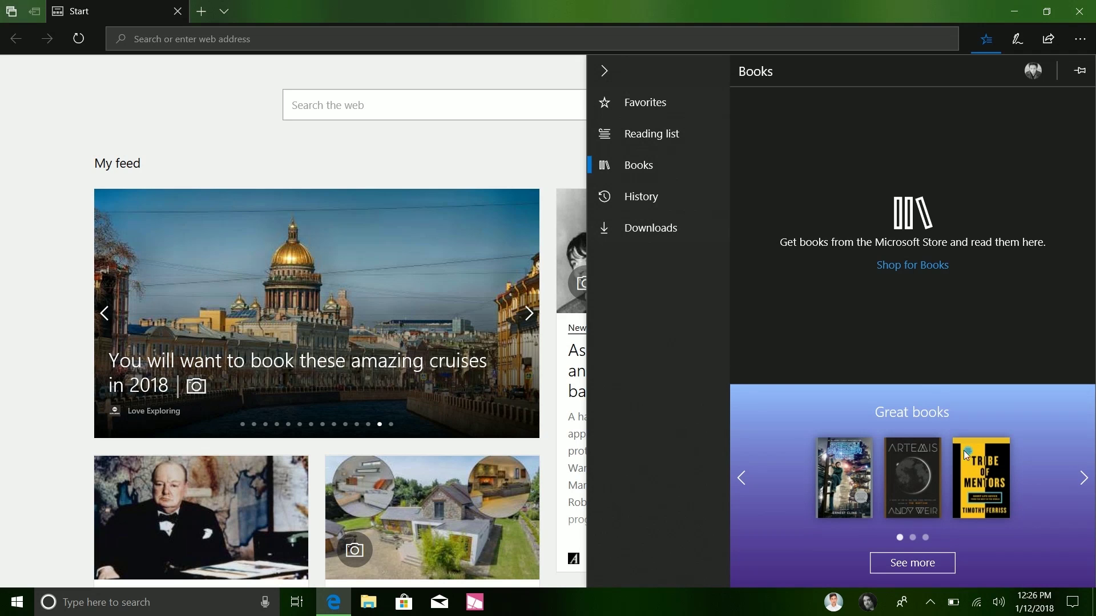
# Step: Open the free Tribe of Mentors preview from Great books and read it in Edge at 19%
pyautogui.click(977, 486)
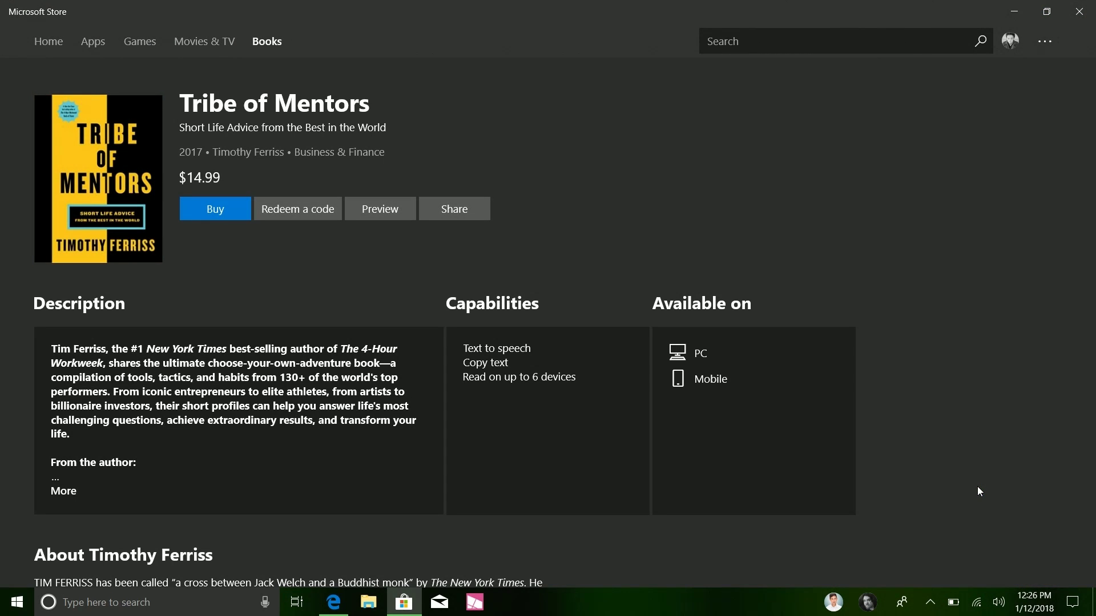
pyautogui.click(381, 209)
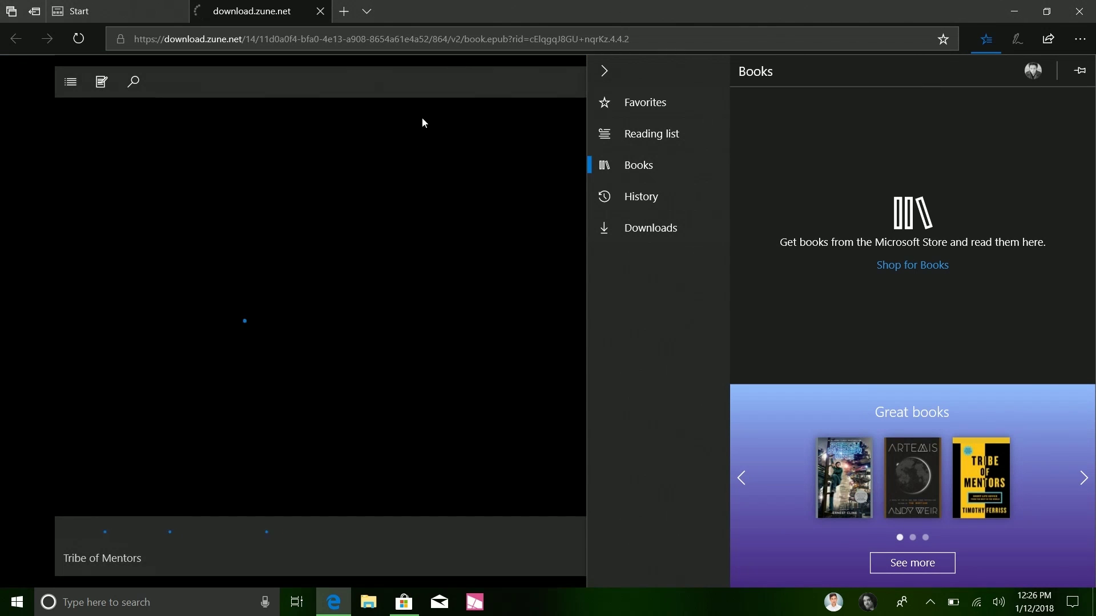
pyautogui.click(598, 73)
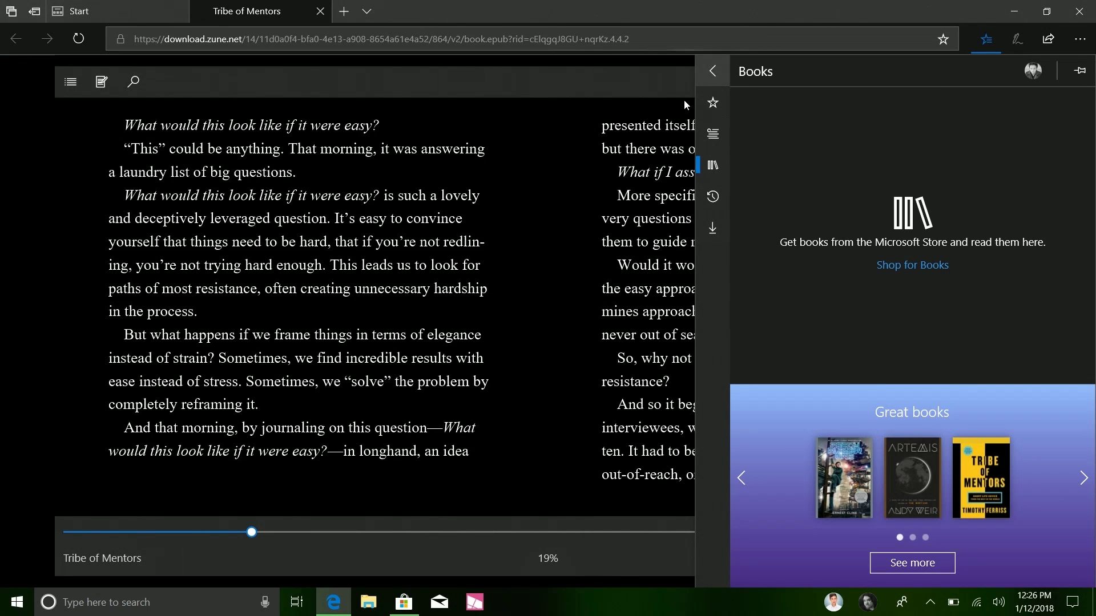
pyautogui.click(557, 215)
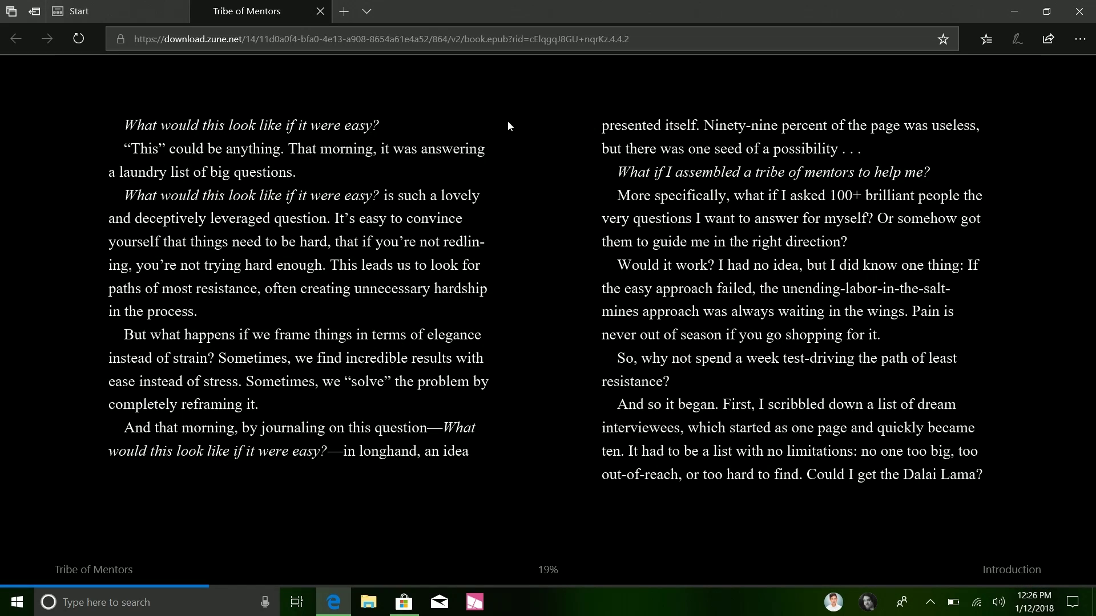
pyautogui.click(410, 80)
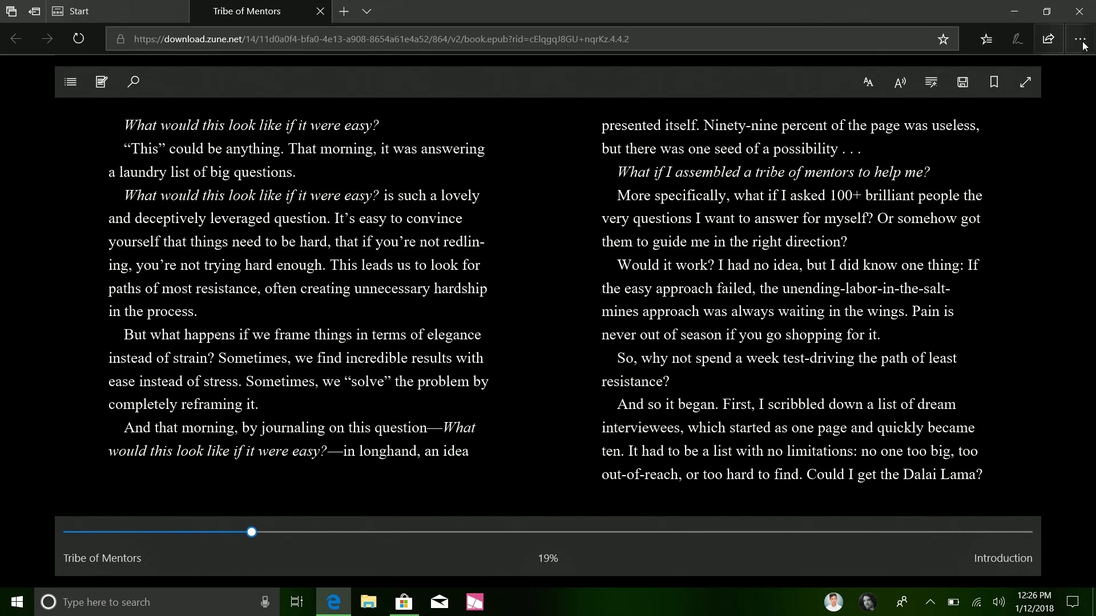
# Step: Read full screen, jump to the Susan Cain chapter from the contents, and view notes and search
pyautogui.click(1035, 87)
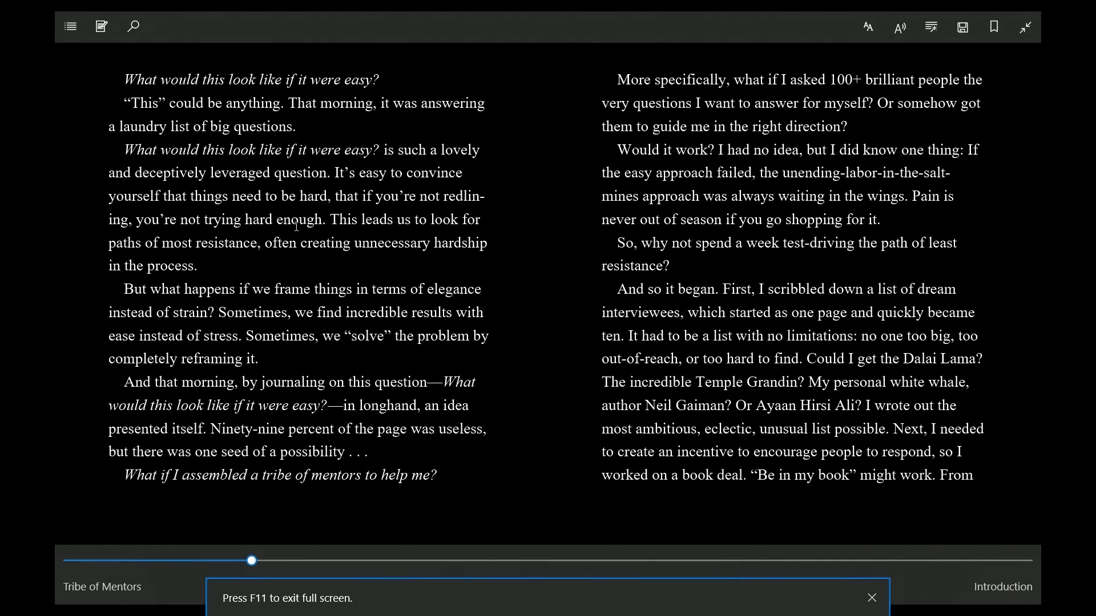
pyautogui.click(83, 33)
pyautogui.scroll(-2, 159, 375)
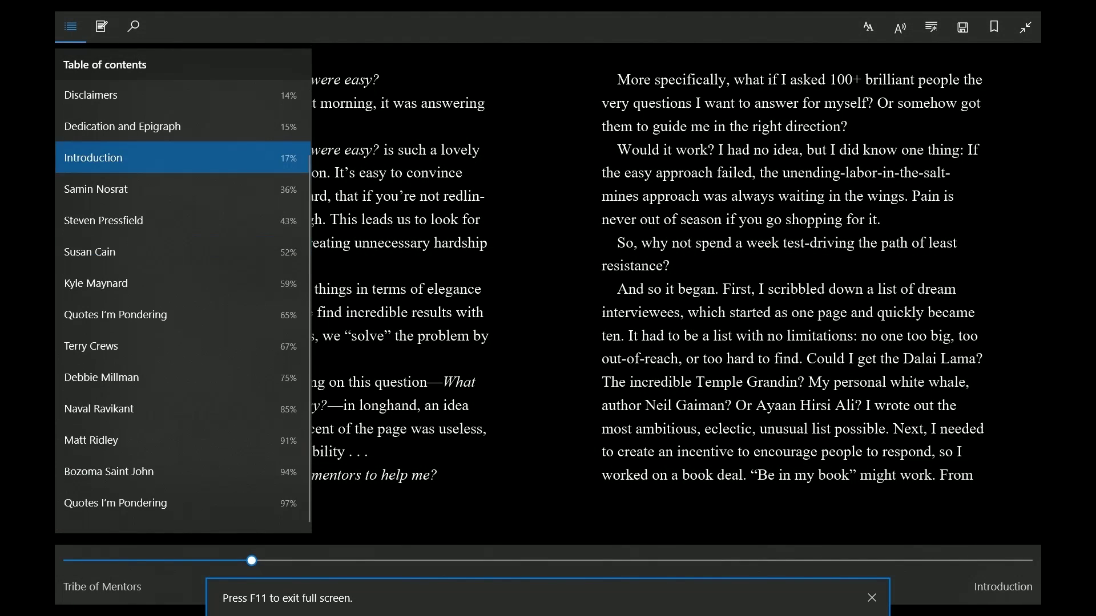
pyautogui.scroll(2, 152, 336)
pyautogui.click(151, 333)
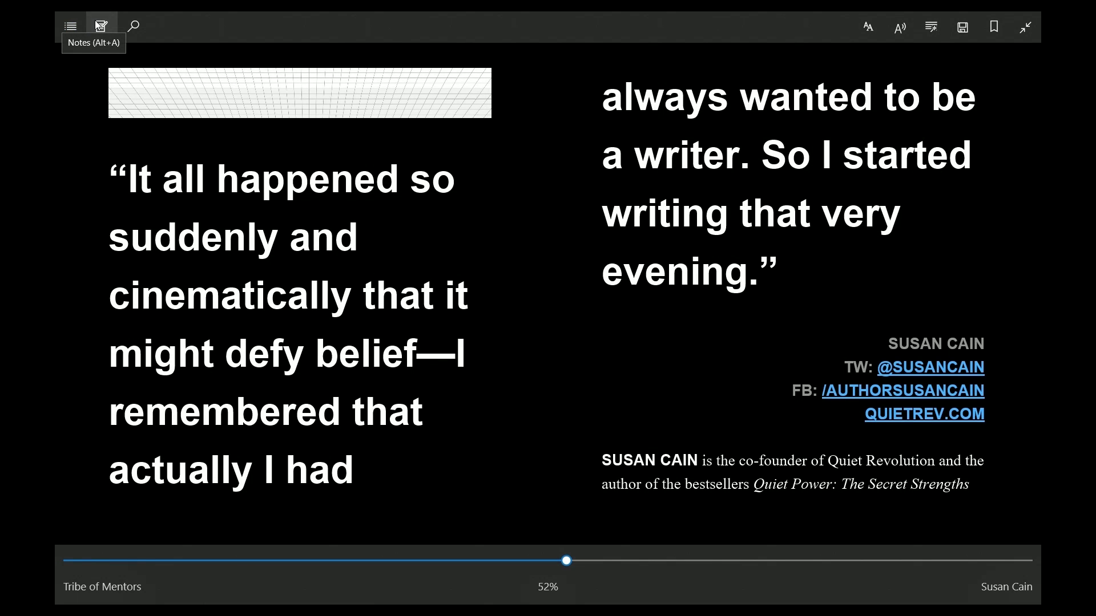
pyautogui.click(97, 24)
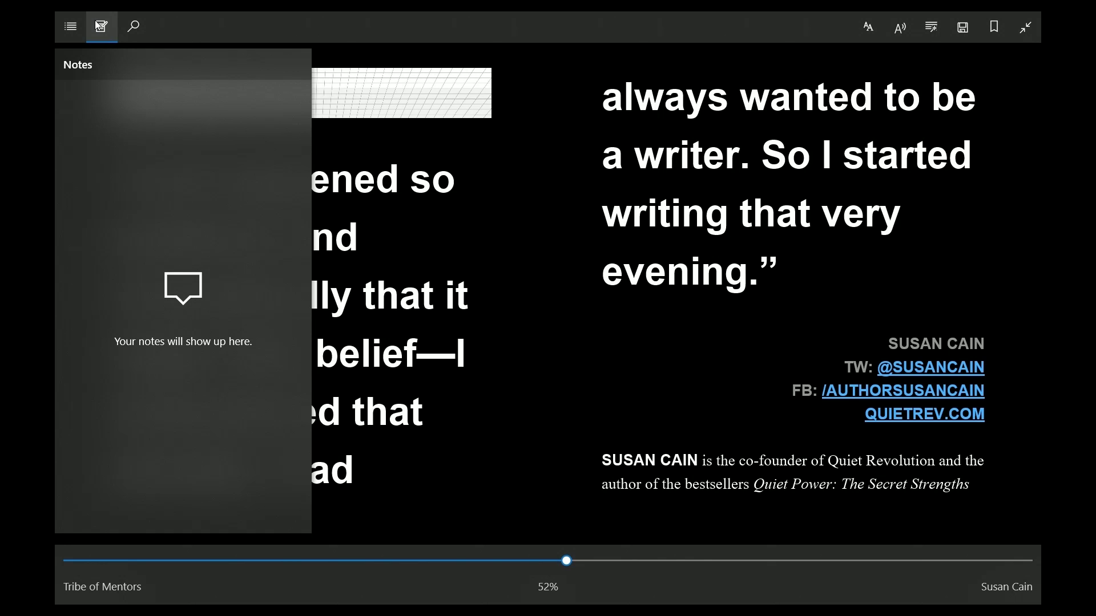
pyautogui.click(138, 32)
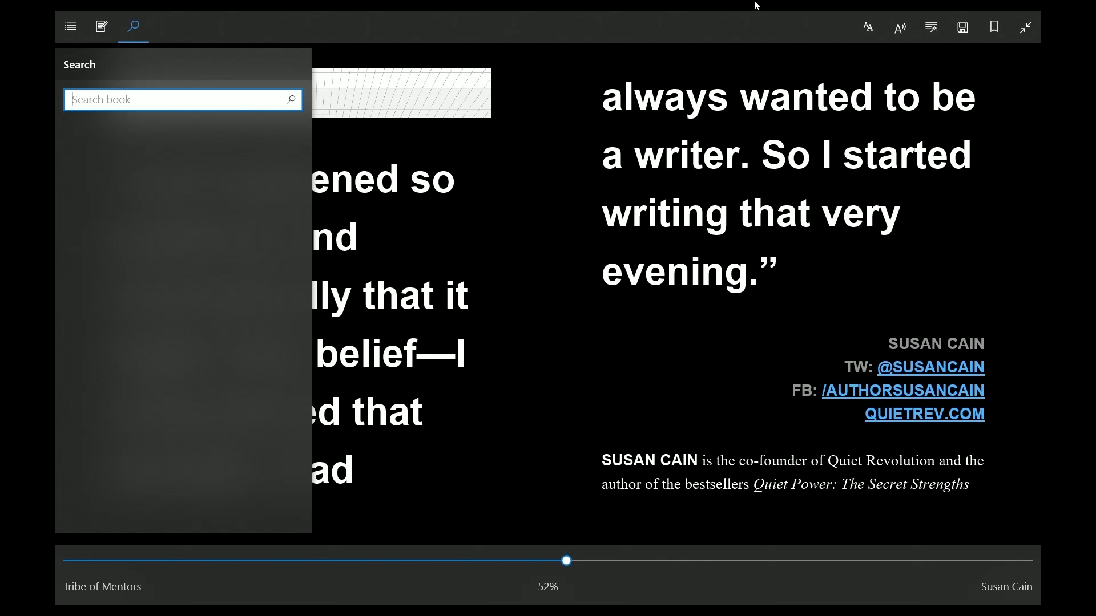
# Step: Check the text options, then request the free grammar tools download
pyautogui.click(867, 33)
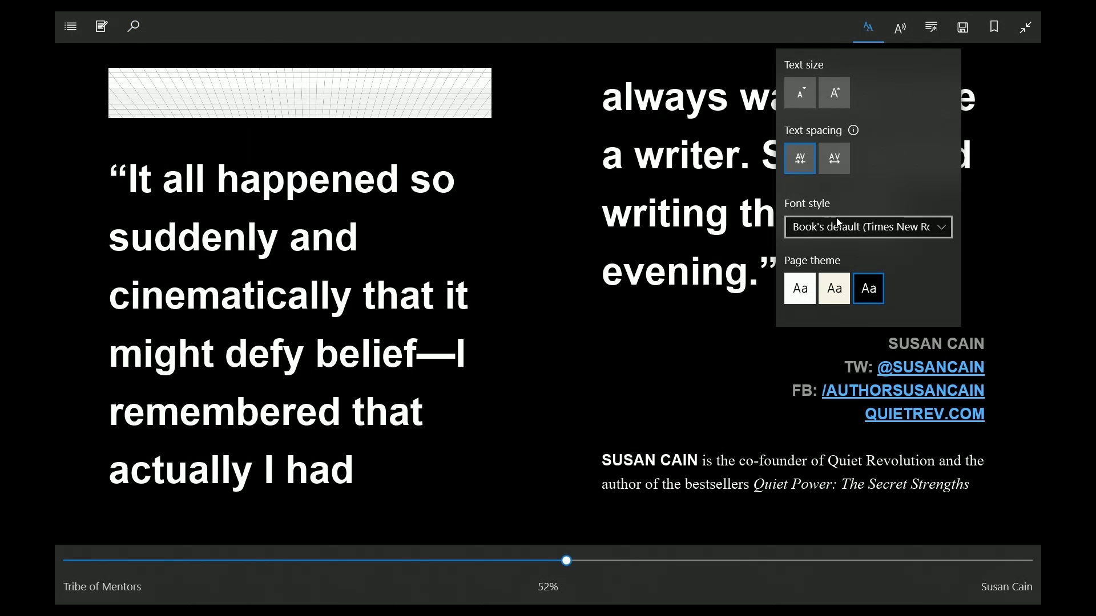
pyautogui.click(897, 39)
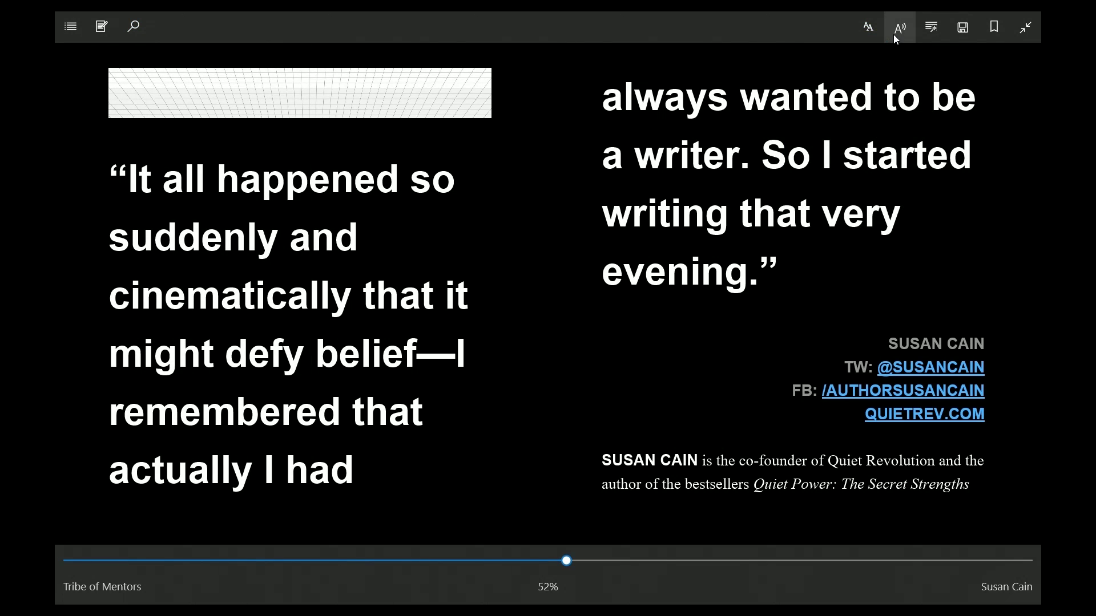
pyautogui.click(932, 26)
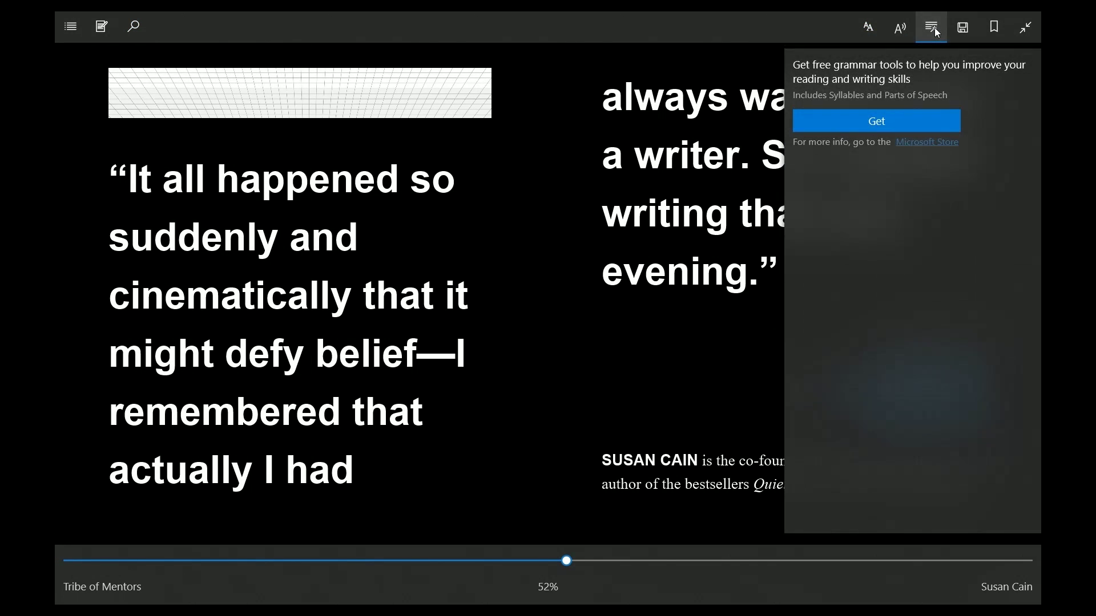
pyautogui.click(909, 117)
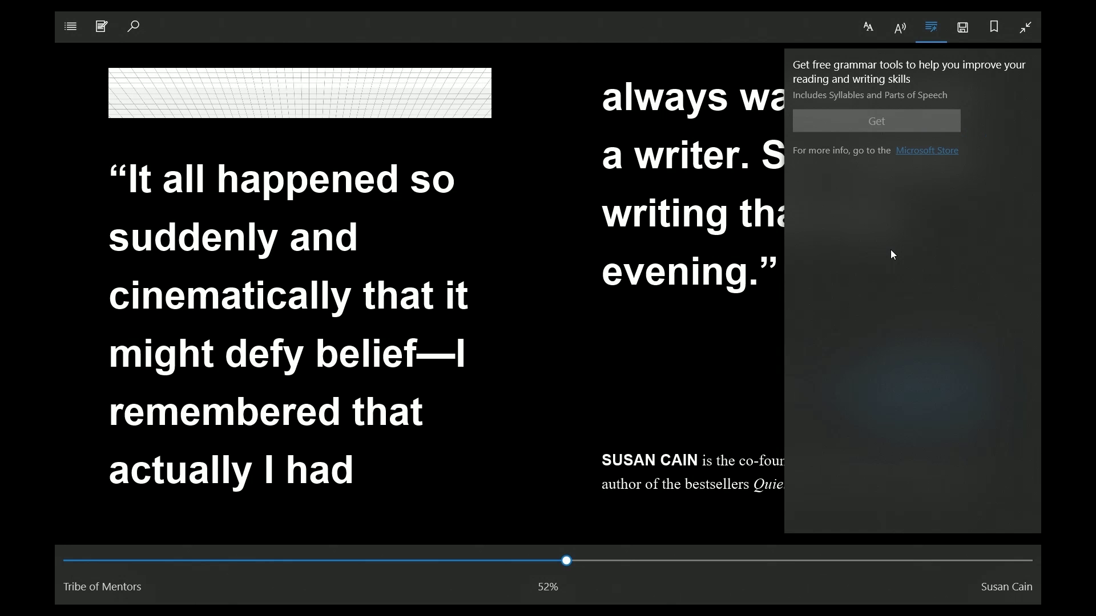
# Step: Jump to the Terry Crews bookmark, then slide back to the Introduction at 28%
pyautogui.click(991, 34)
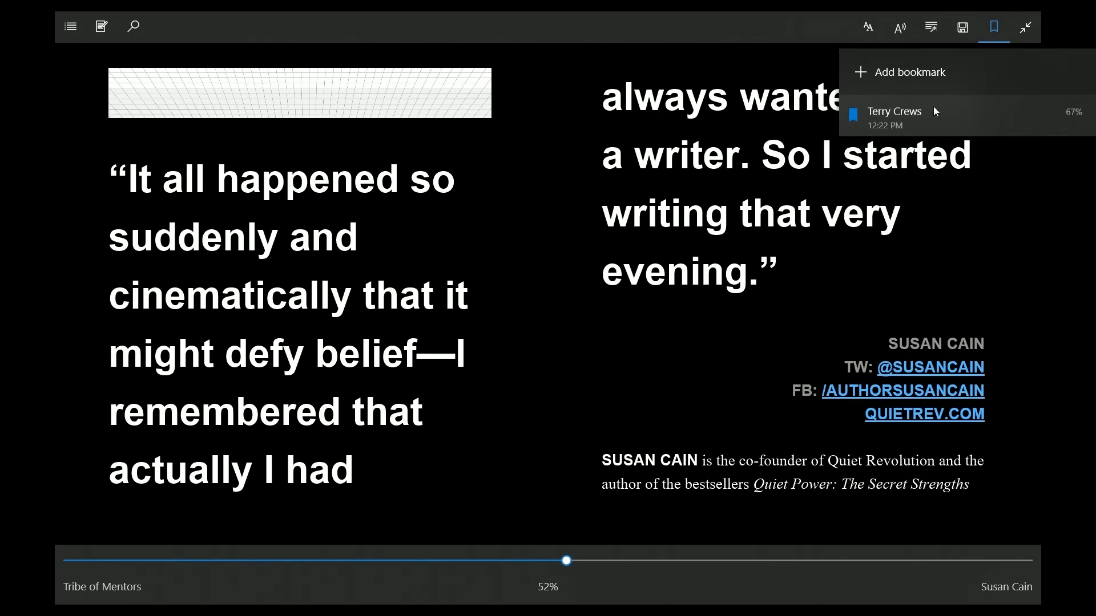
pyautogui.click(905, 126)
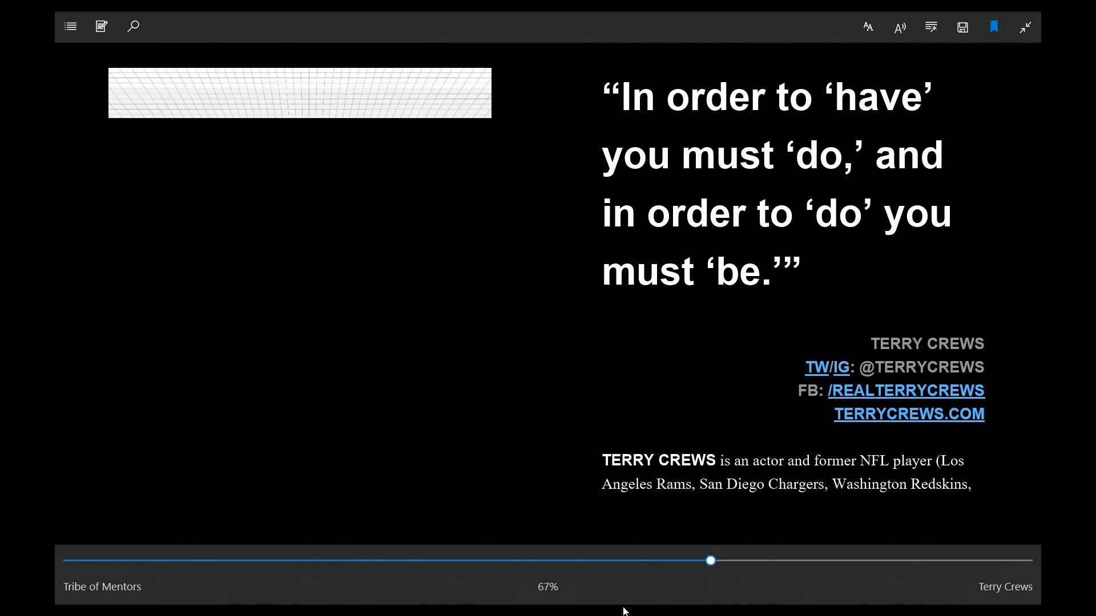
pyautogui.moveTo(718, 565); pyautogui.dragTo(341, 603)
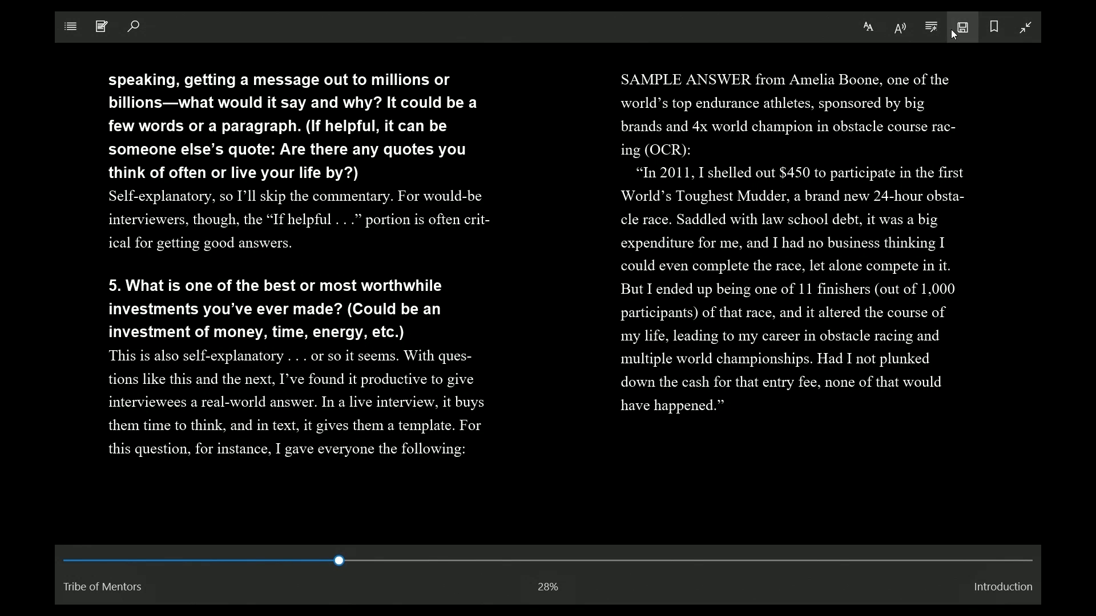
pyautogui.click(935, 29)
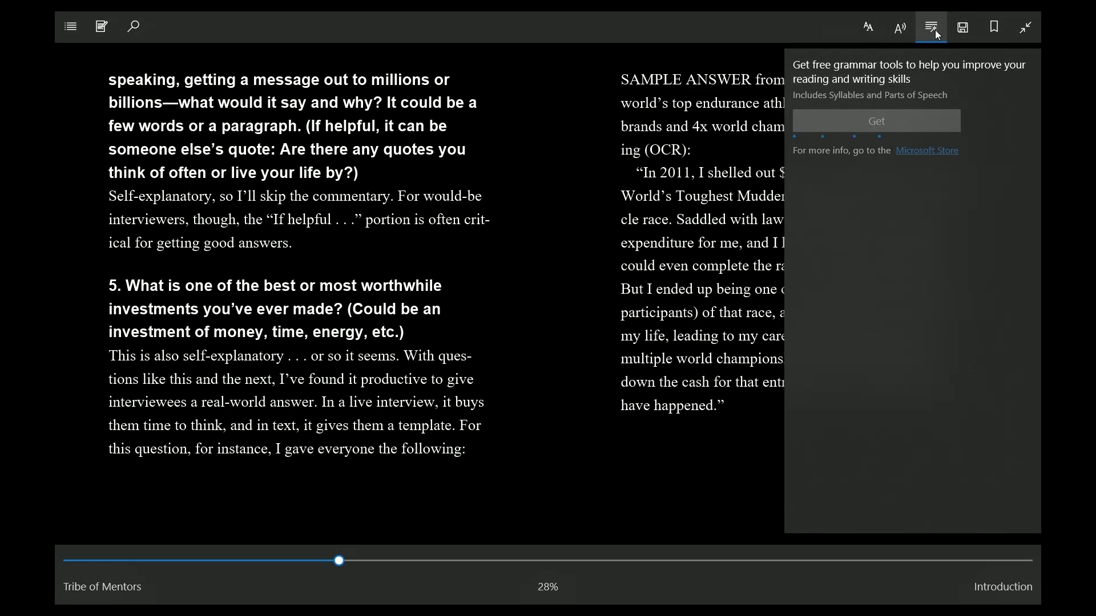
pyautogui.click(645, 279)
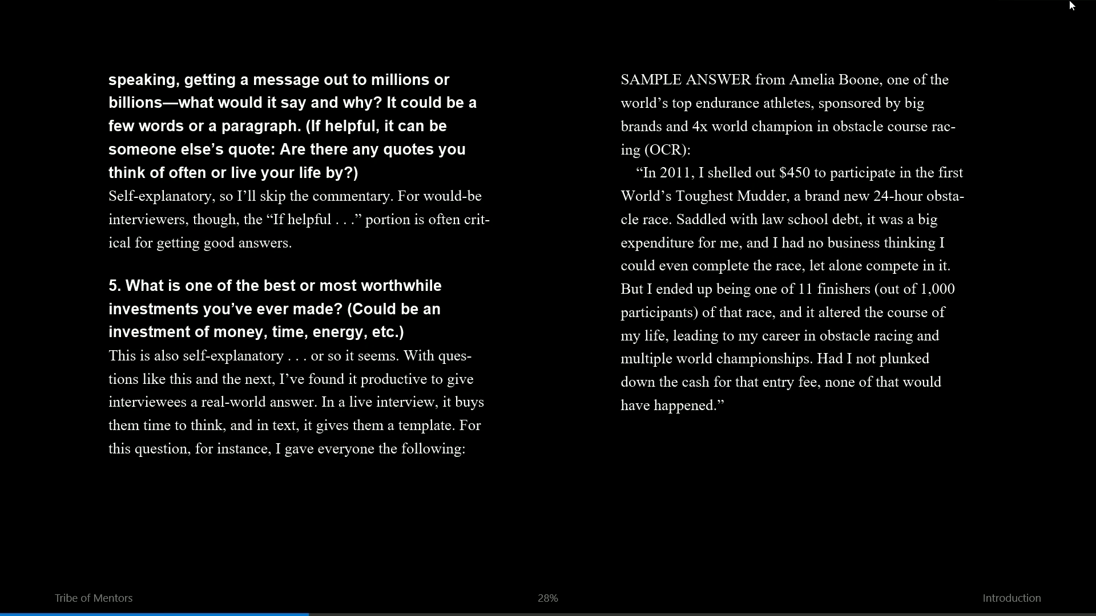
# Step: Exit full screen and launch the newly installed Immersive Reader from the notification center, maximized
pyautogui.click(1046, 11)
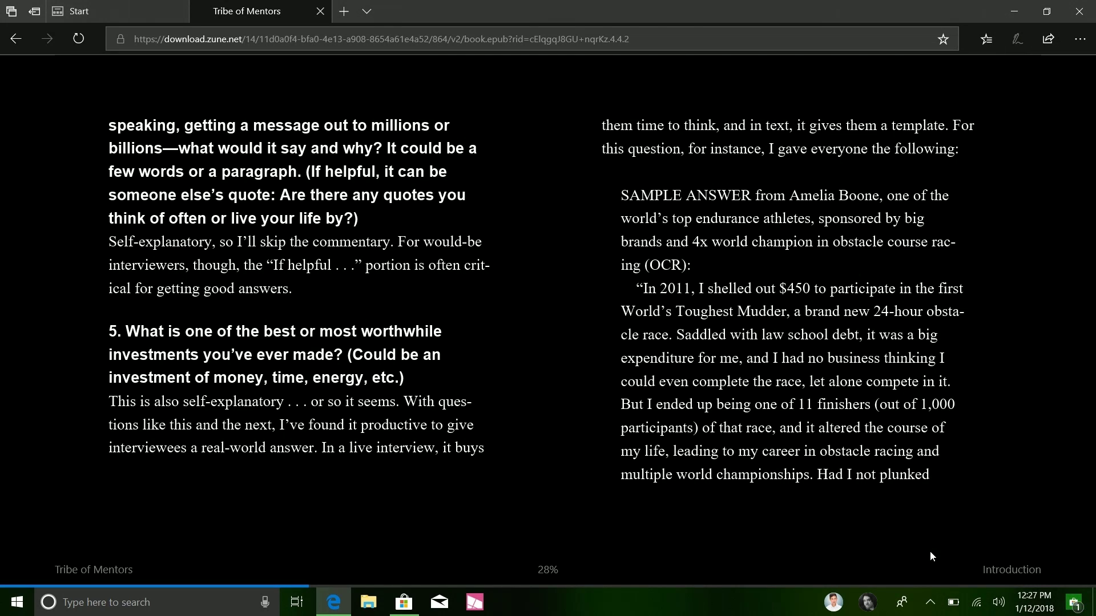
pyautogui.click(1064, 606)
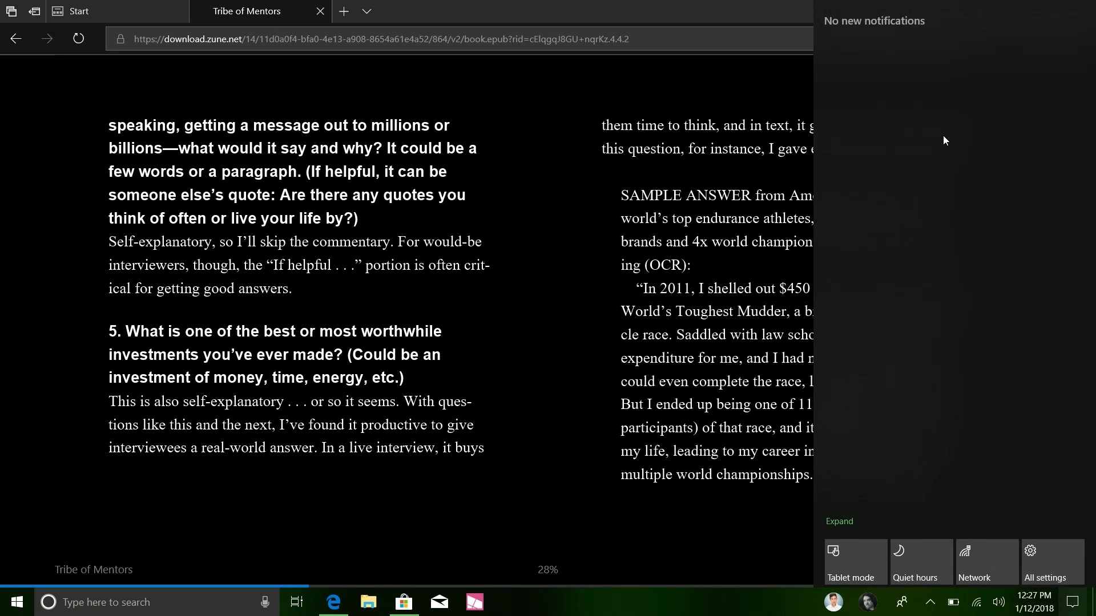
pyautogui.press('Return')
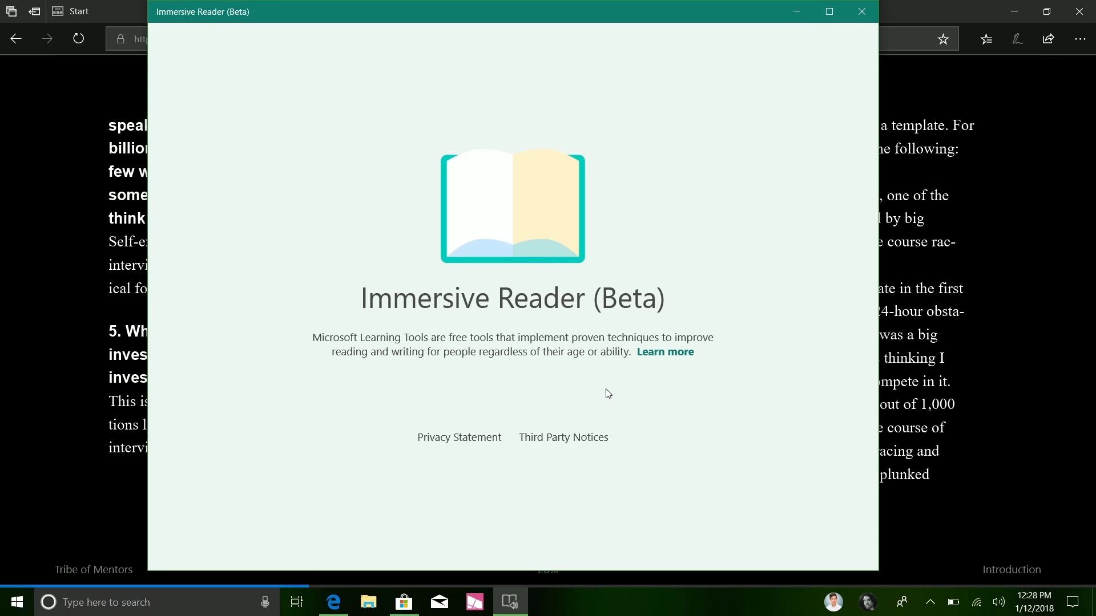
pyautogui.click(830, 12)
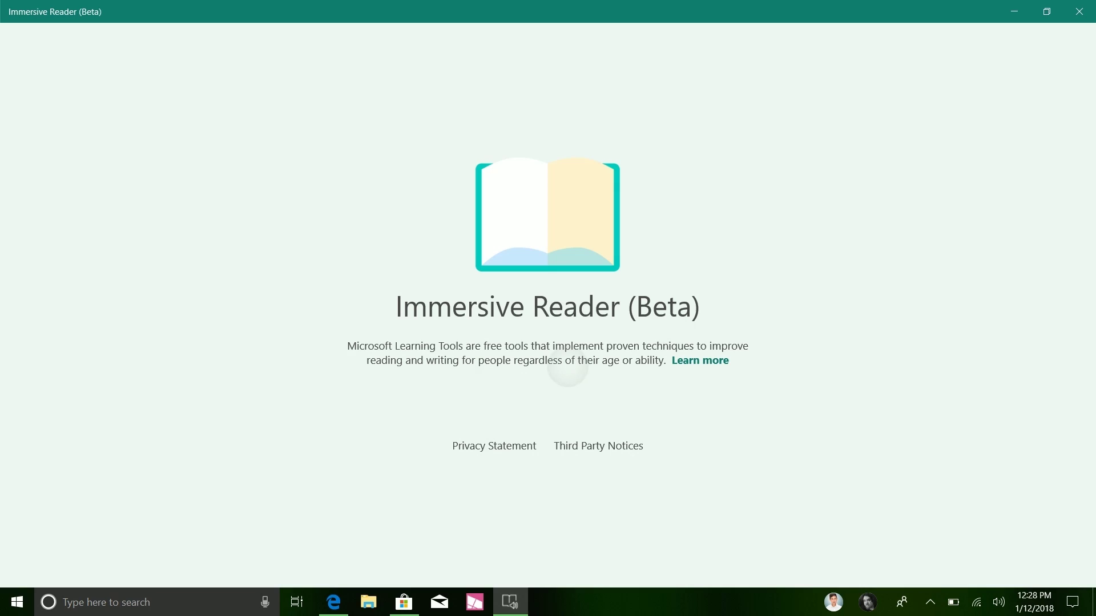
# Step: Close Immersive Reader, turn to the 29% page, and glance at the Learning tools options
pyautogui.click(1078, 11)
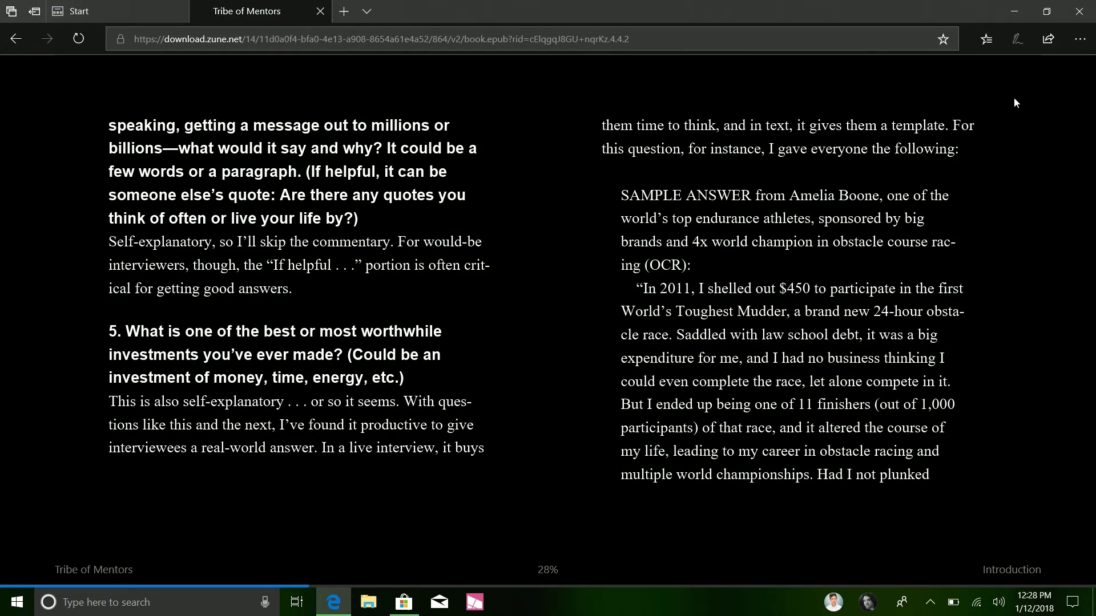
pyautogui.scroll(-1, 1013, 102)
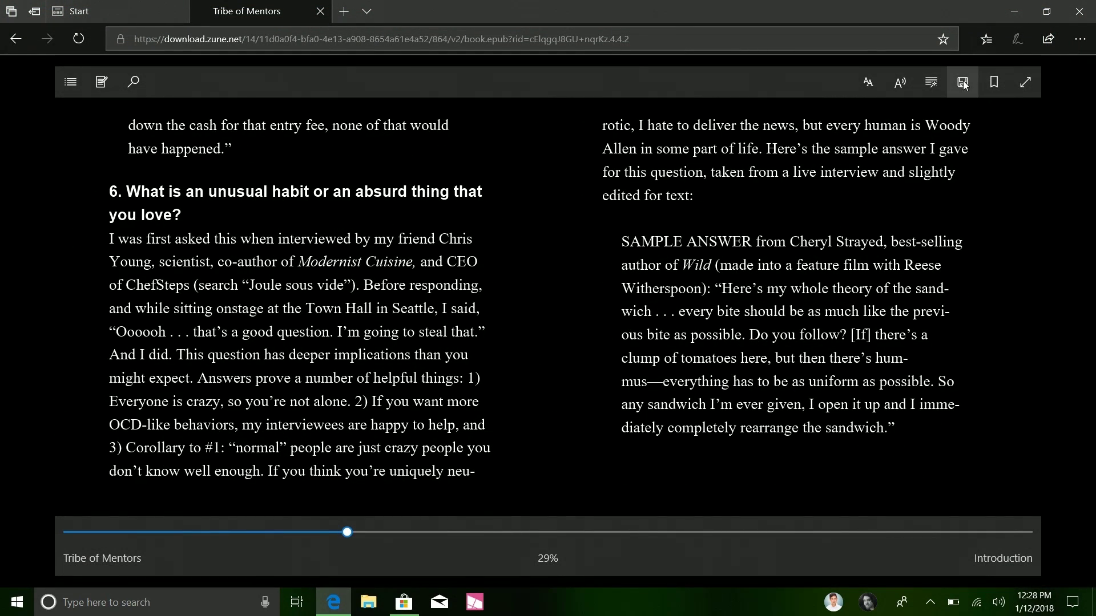
pyautogui.click(940, 86)
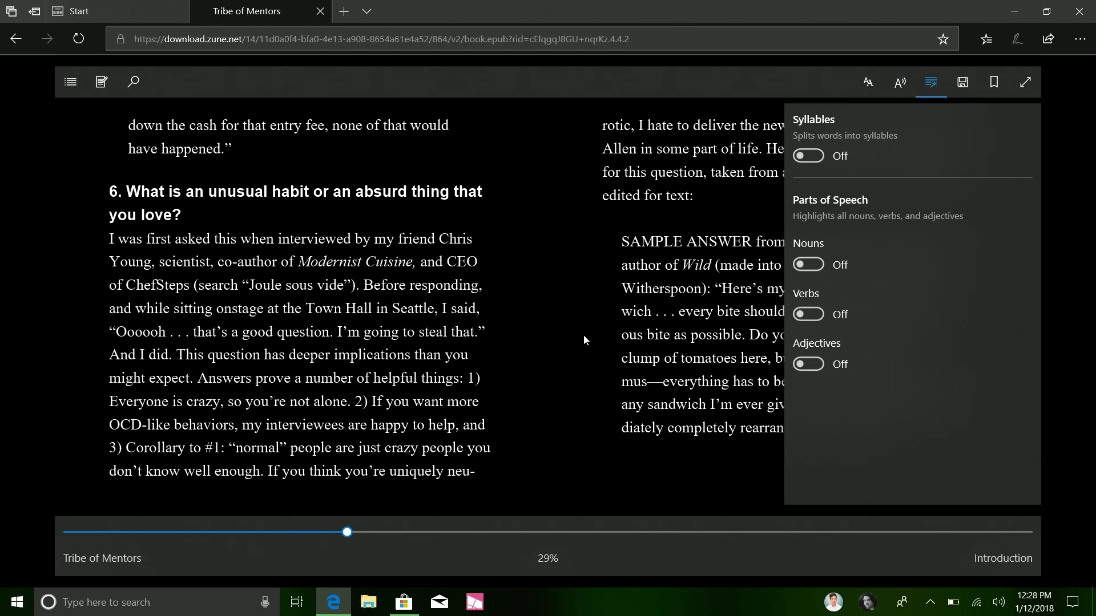
pyautogui.click(525, 255)
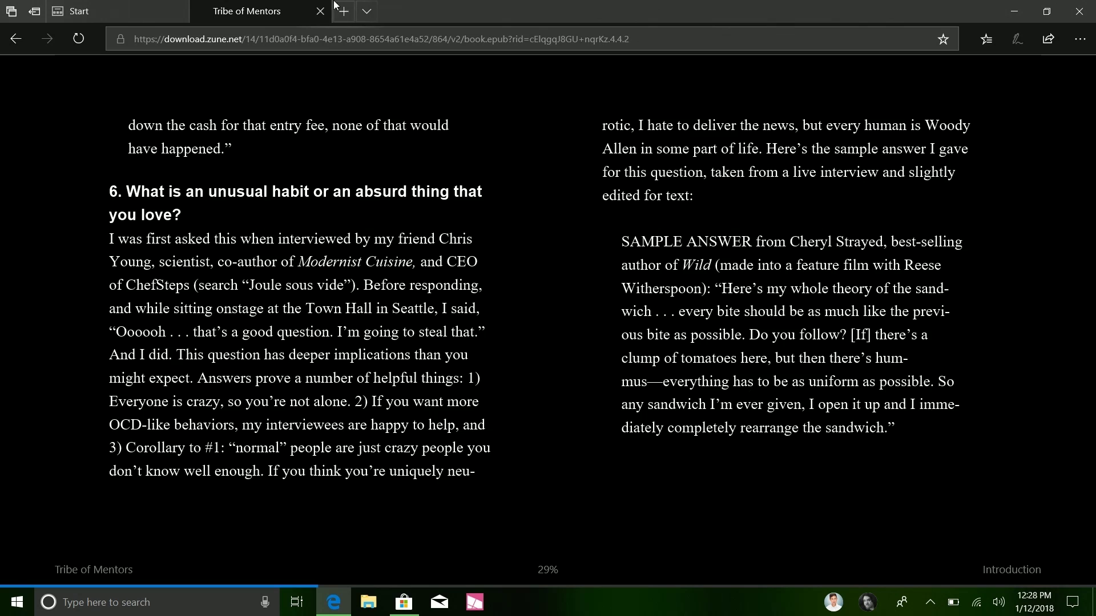
# Step: Show the Start tab's news feed and view the Settings and more menu in touch and compact spacing
pyautogui.click(85, 11)
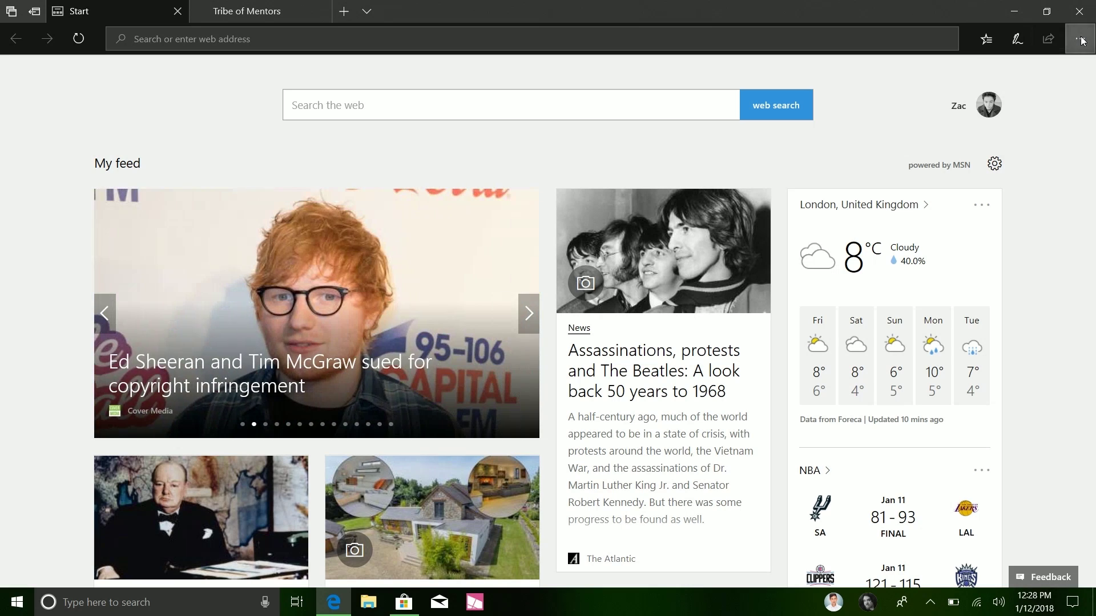
pyautogui.click(1081, 39)
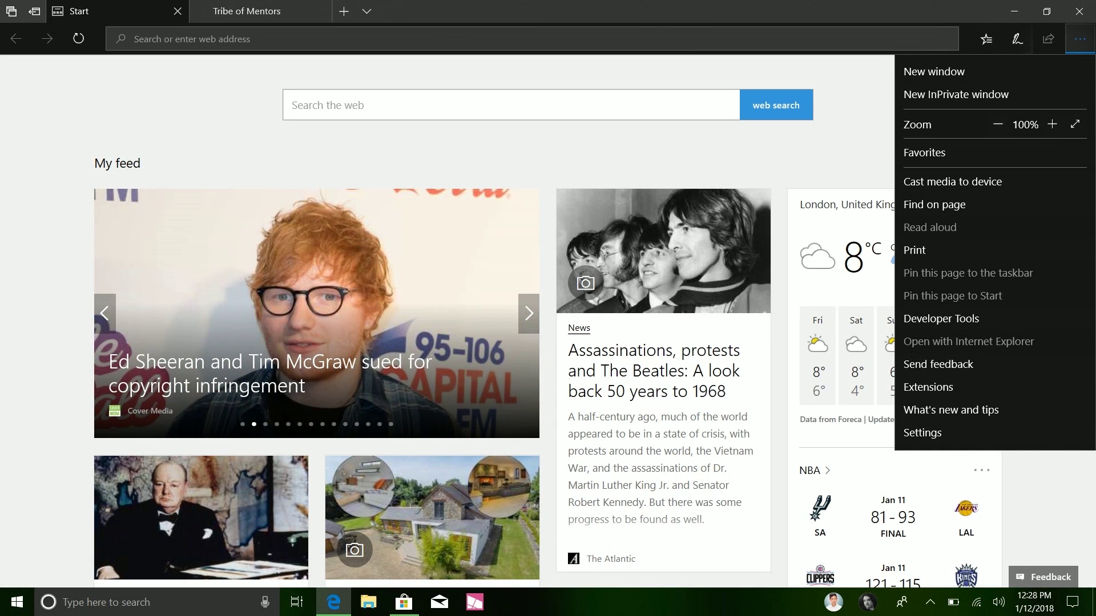
pyautogui.click(1072, 50)
pyautogui.click(1072, 50)
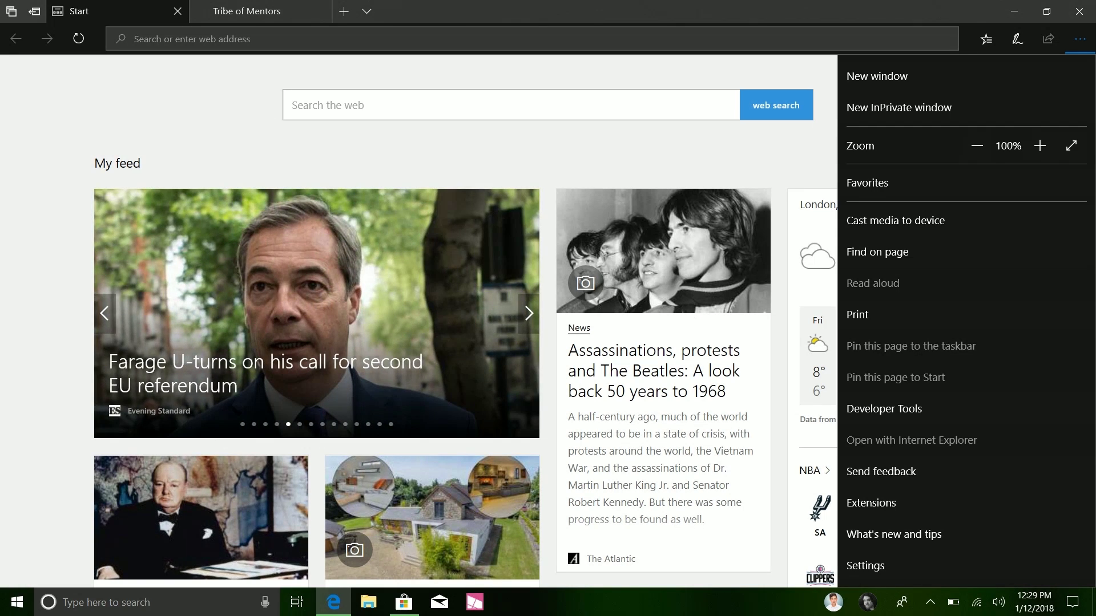
pyautogui.click(1079, 38)
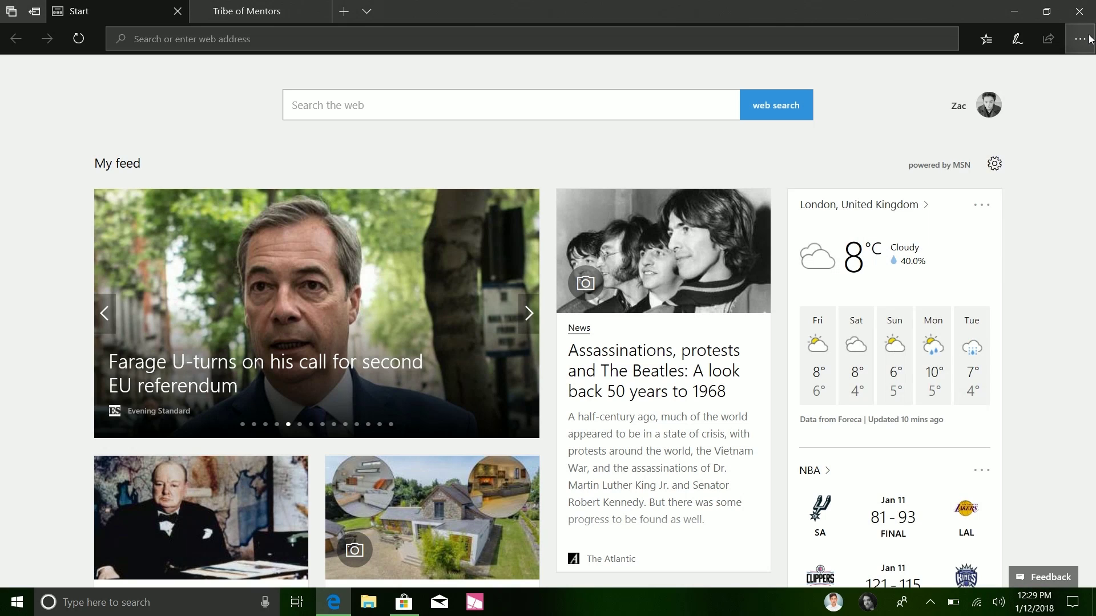
pyautogui.click(1079, 39)
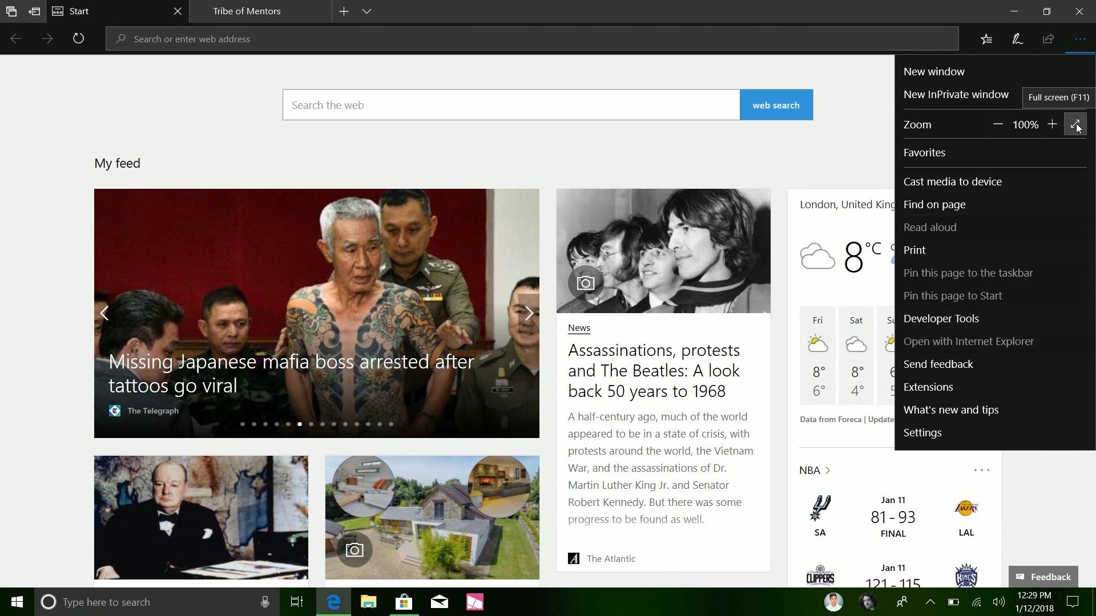
# Step: Open and close the F12 developer tools, then close the Tribe of Mentors tab
pyautogui.click(951, 318)
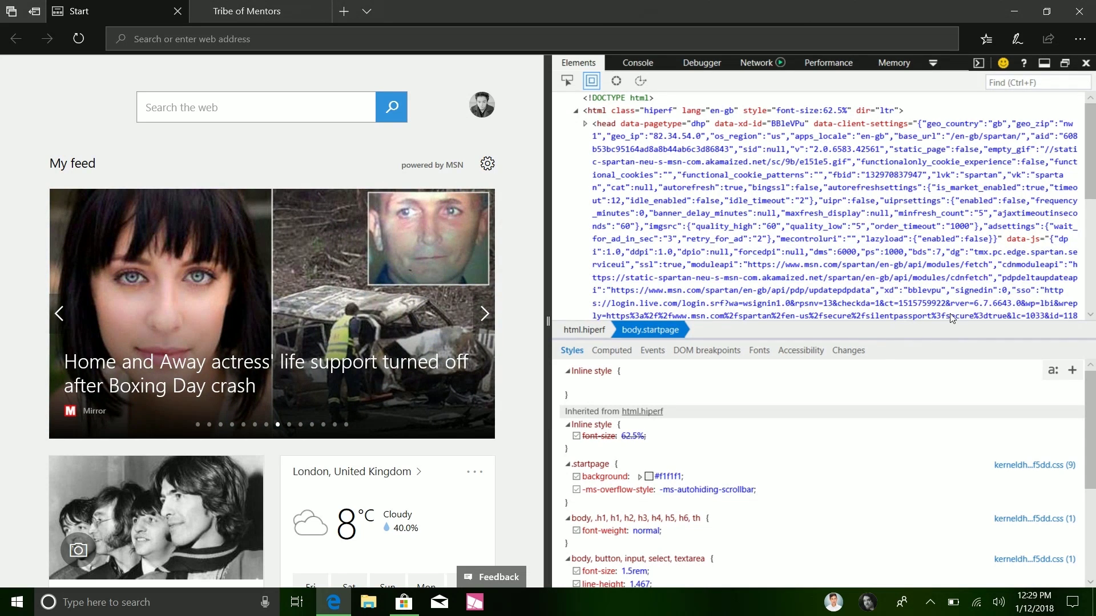
pyautogui.click(1086, 63)
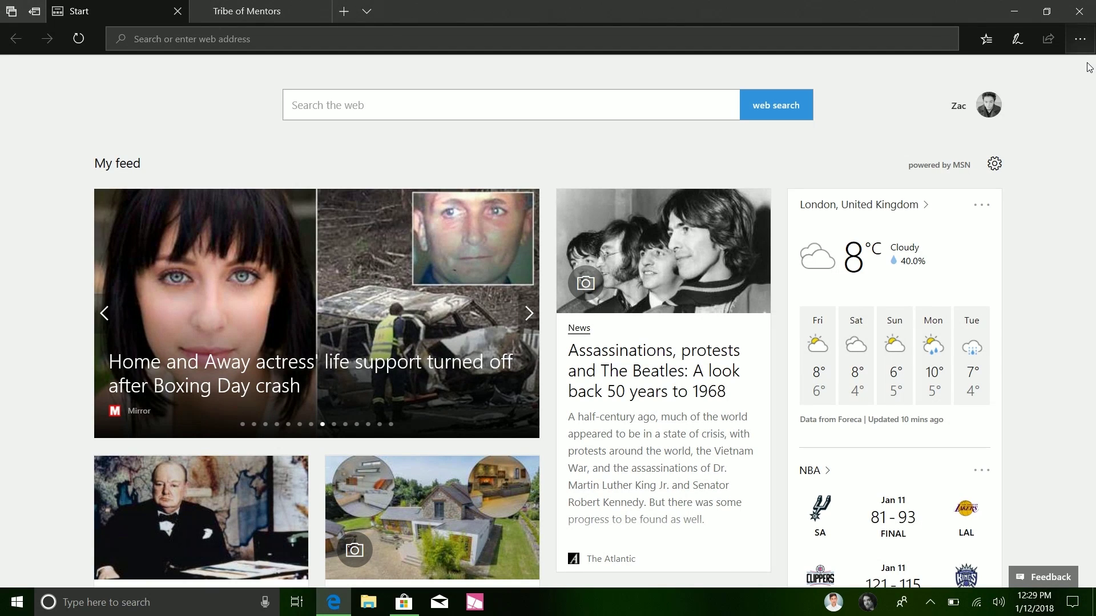
pyautogui.click(320, 10)
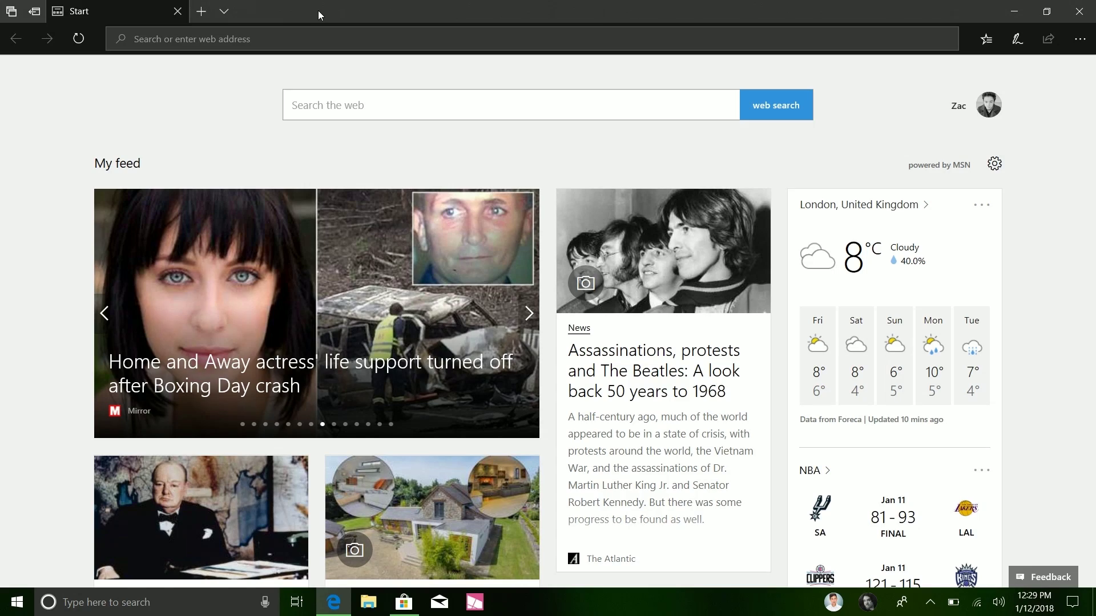
# Step: Restore Edge to a normal-sized window and close the Microsoft Store window
pyautogui.doubleClick(317, 10)
pyautogui.click(1067, 14)
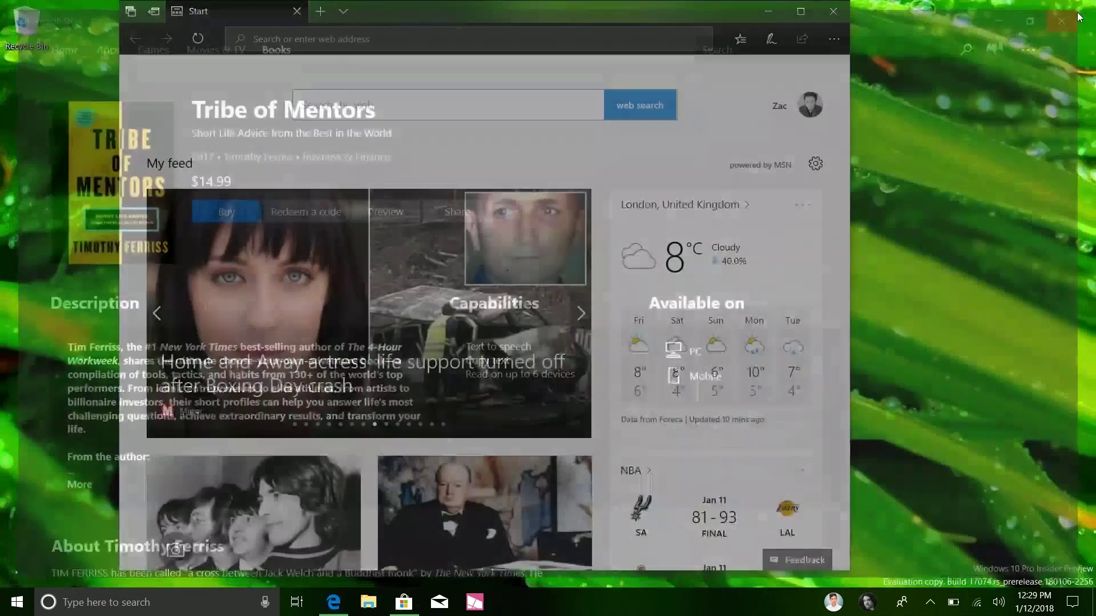
pyautogui.doubleClick(756, 2)
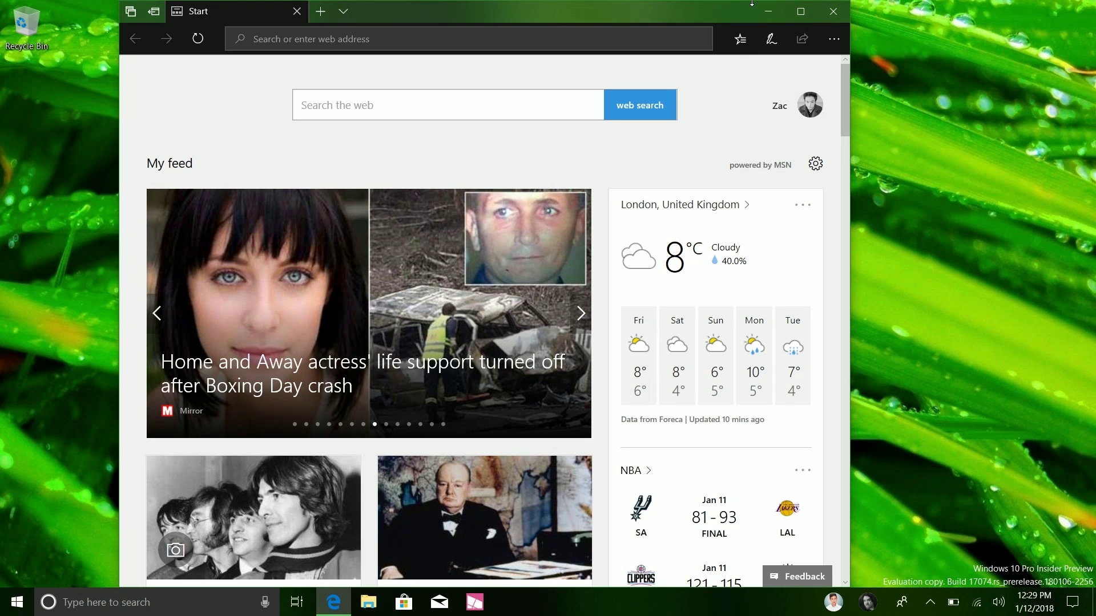
pyautogui.moveTo(752, 3); pyautogui.dragTo(781, 28)
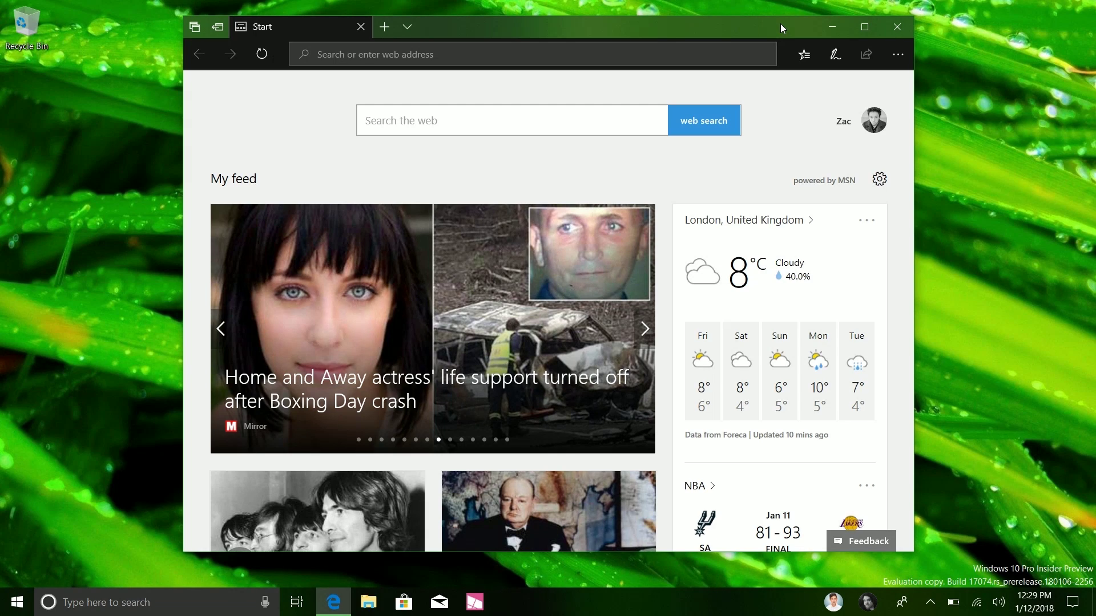
# Step: Close Edge and open System in Windows Settings from the Start menu
pyautogui.click(904, 27)
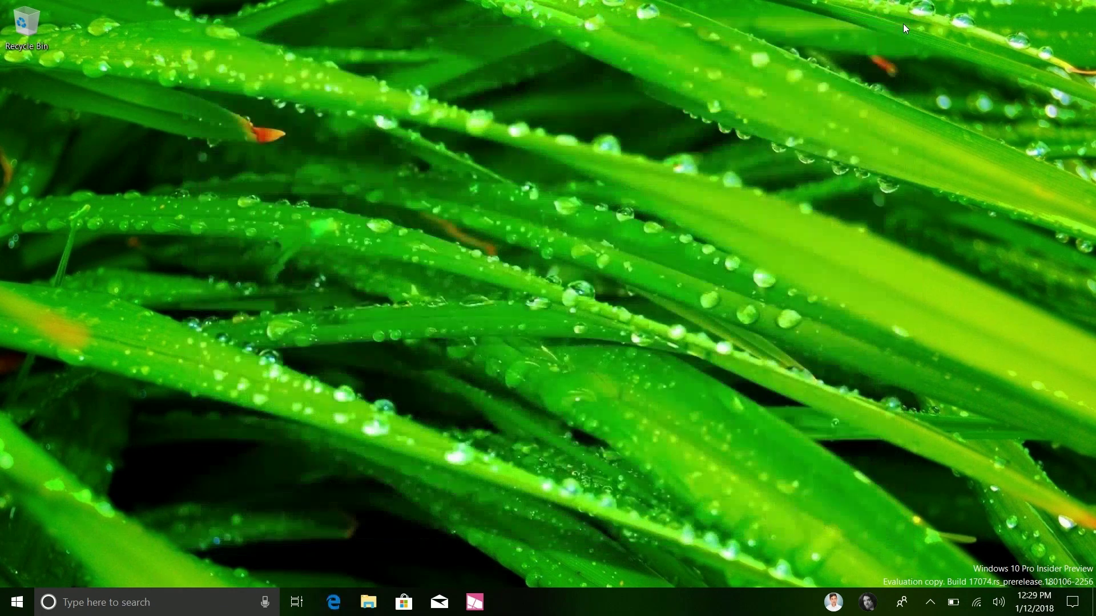
pyautogui.press('super')
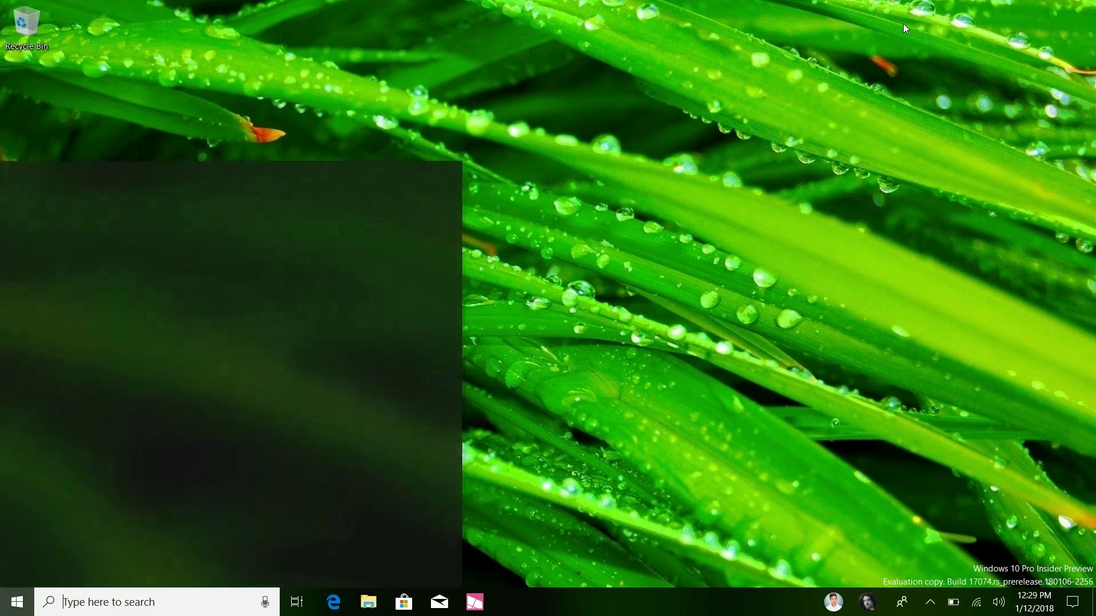
pyautogui.press('super')
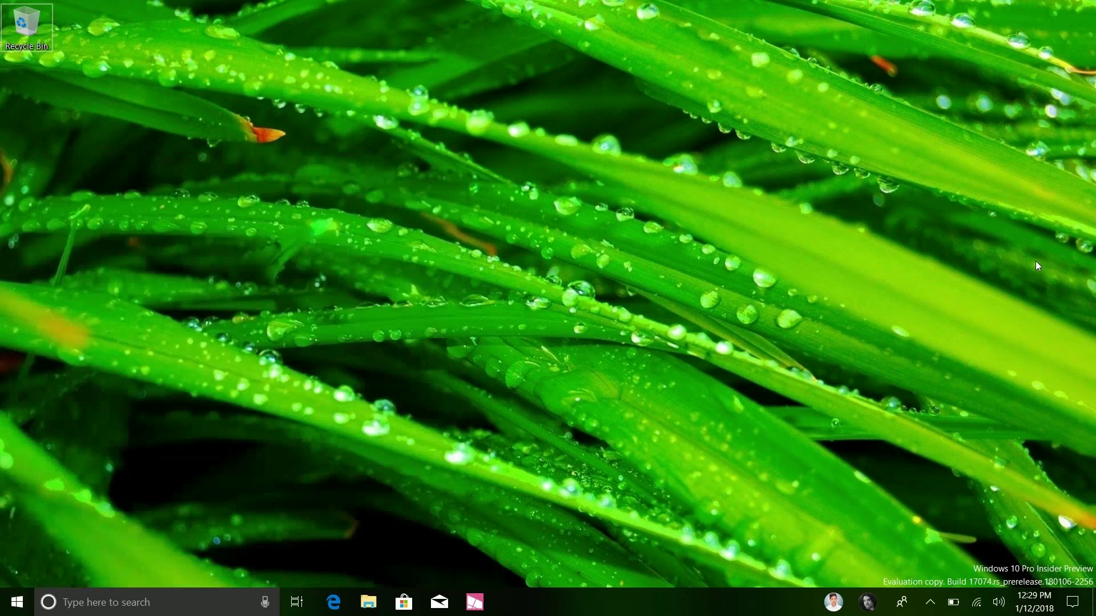
pyautogui.press('super')
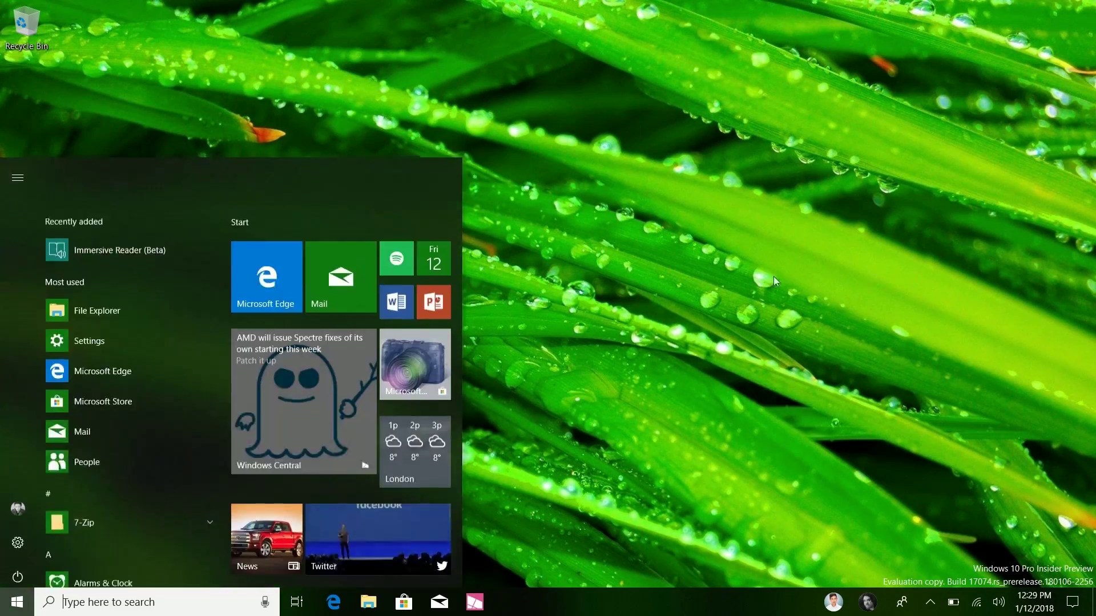
pyautogui.click(16, 547)
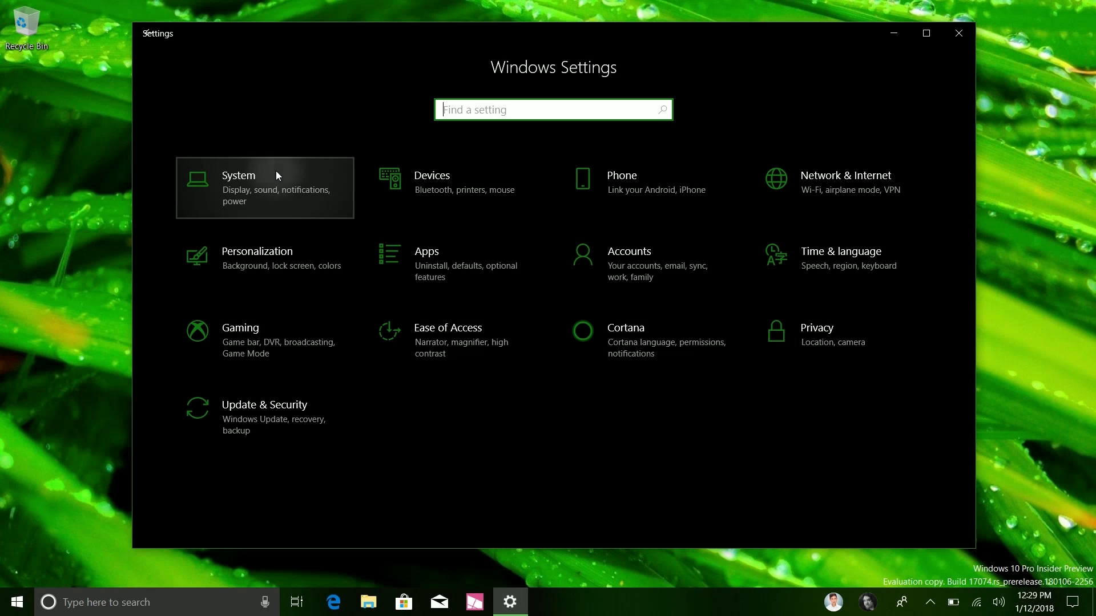
pyautogui.click(275, 171)
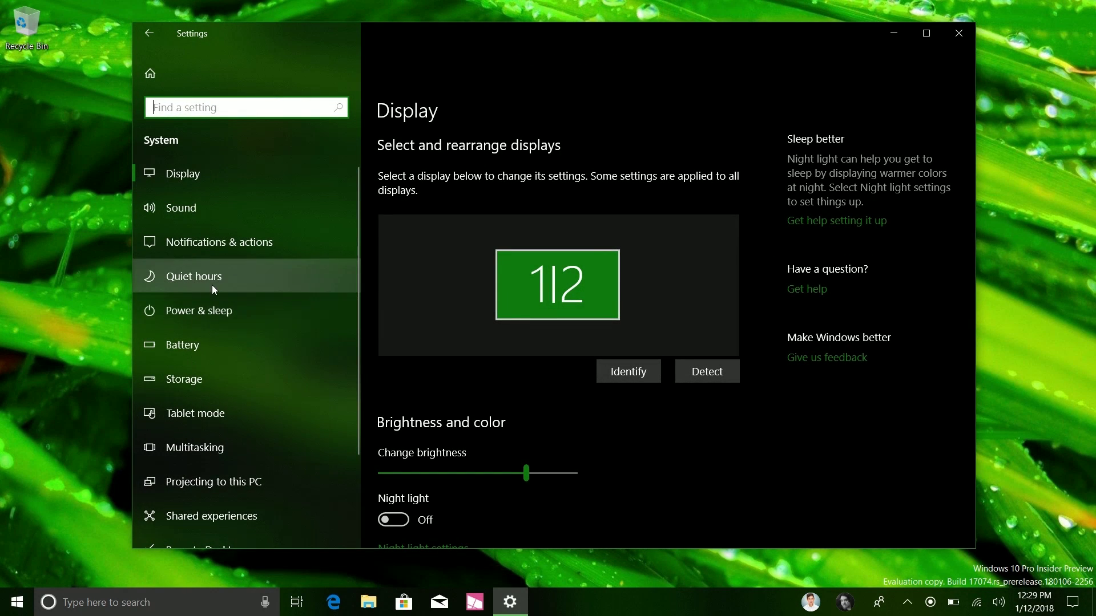
# Step: Open Quiet hours in a maximized Settings window and choose Priority only
pyautogui.click(180, 278)
pyautogui.scroll(-3, 750, 353)
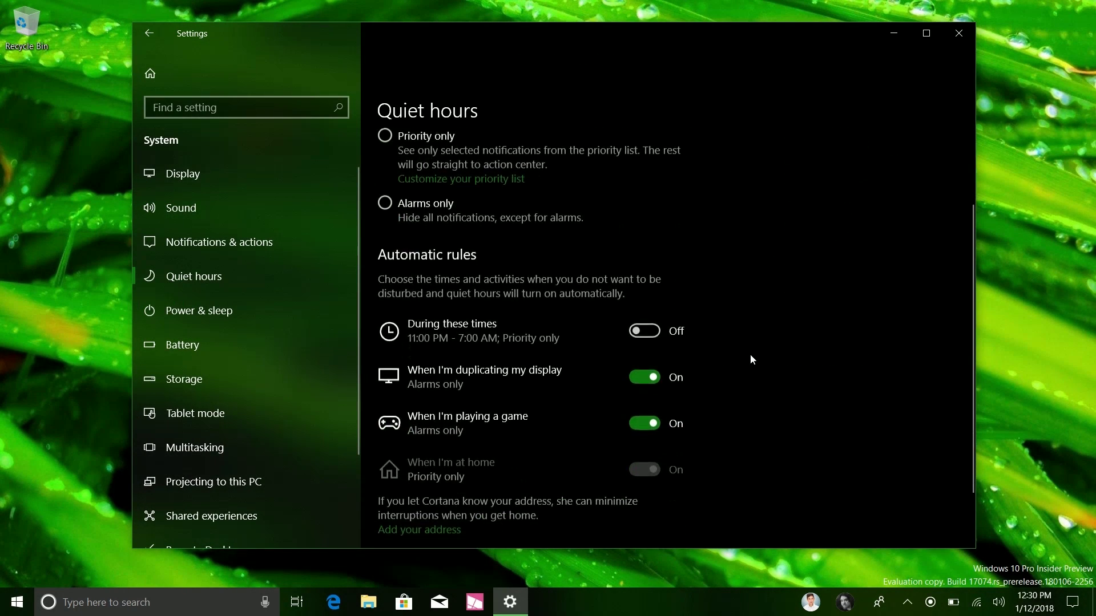
pyautogui.click(926, 33)
pyautogui.scroll(3, 464, 251)
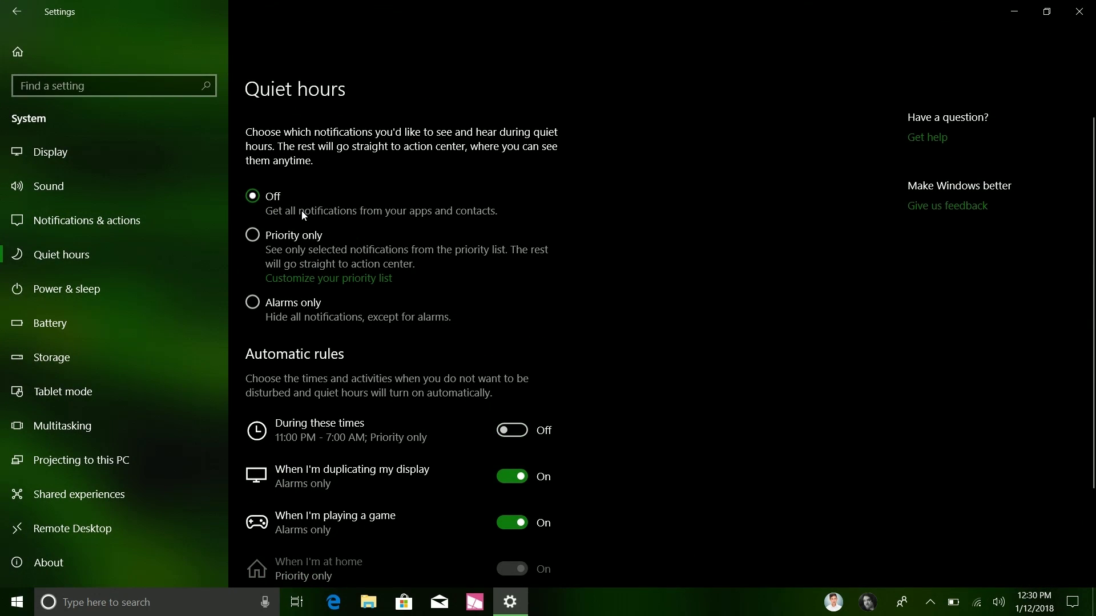
pyautogui.click(304, 235)
pyautogui.click(317, 276)
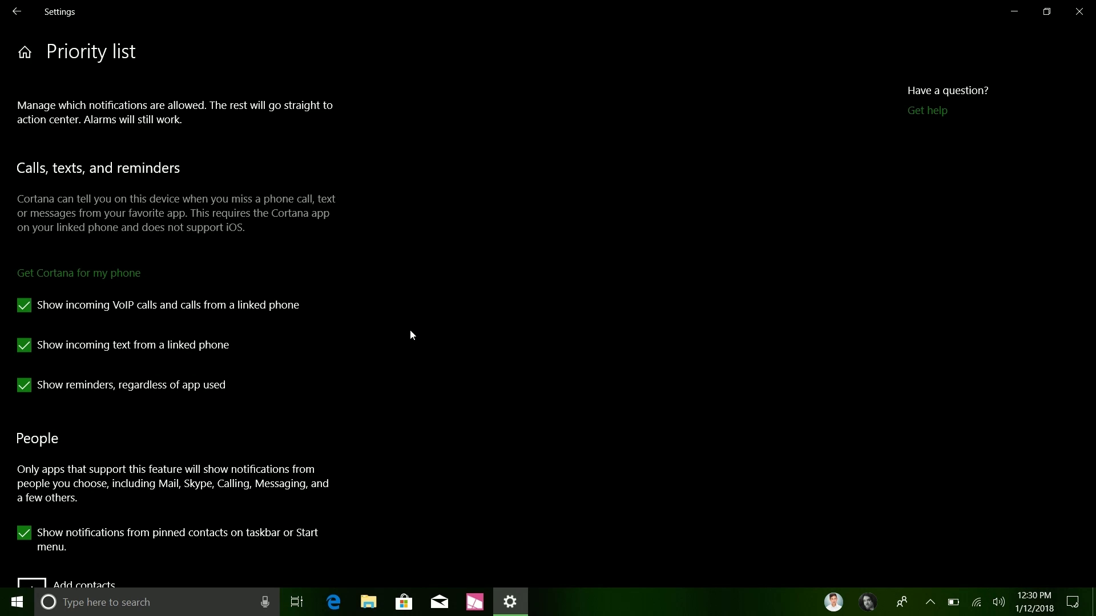
pyautogui.scroll(-2, 410, 334)
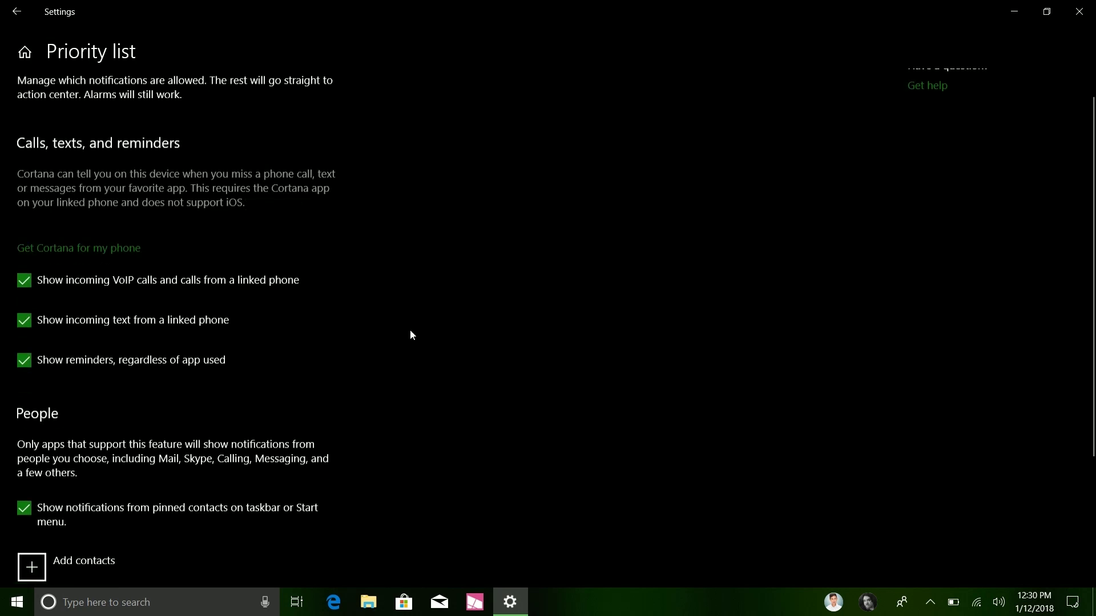
pyautogui.scroll(2, 117, 209)
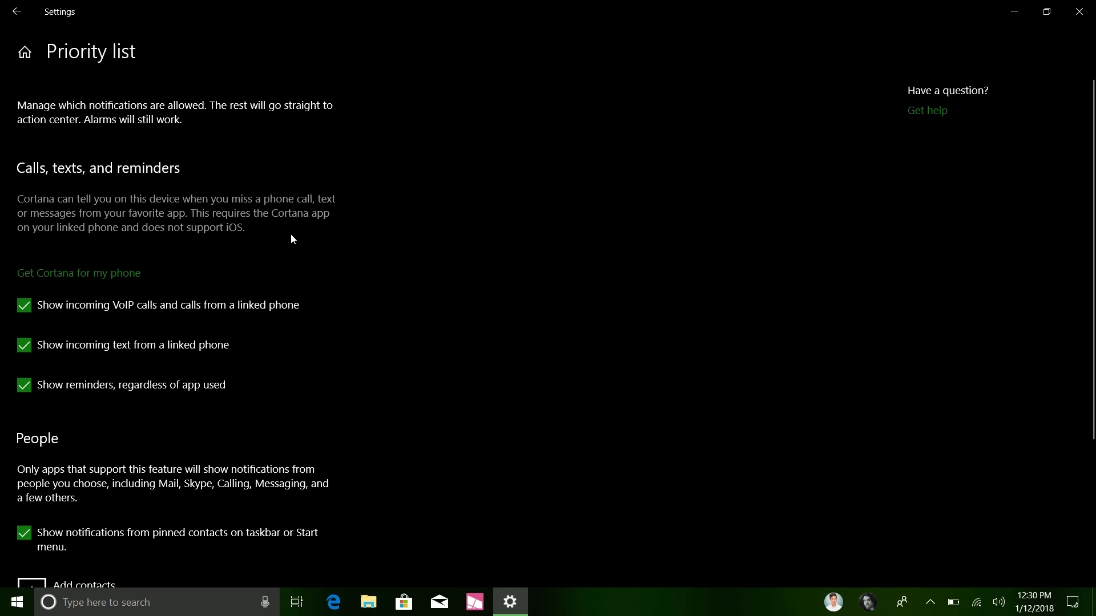
pyautogui.scroll(-2, 291, 239)
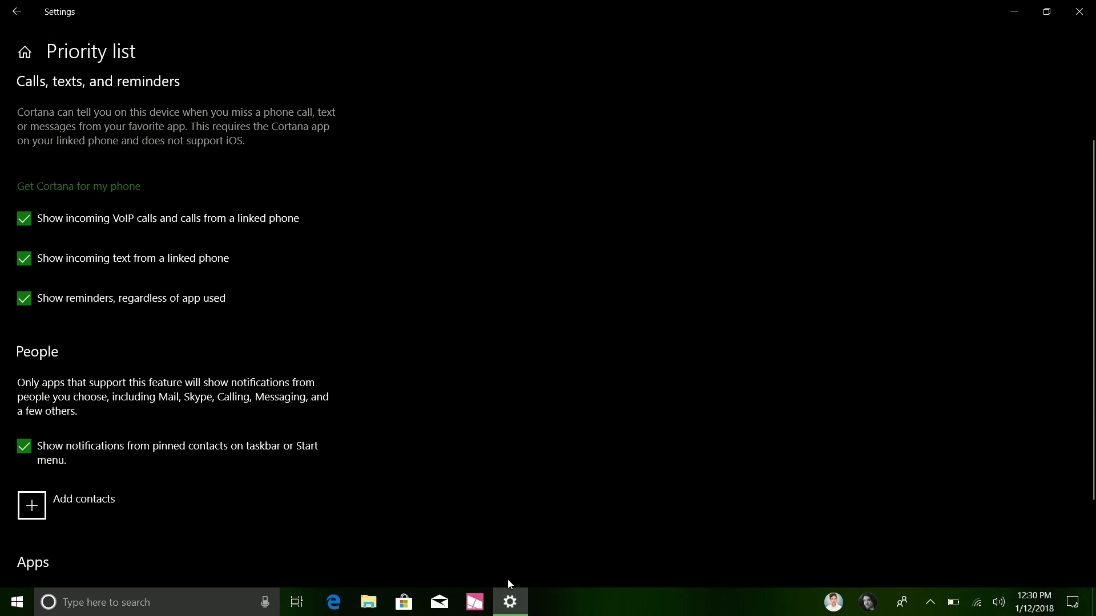
# Step: Return to Quiet hours, switch it to Alarms only, and scroll down to the automatic rules
pyautogui.click(17, 11)
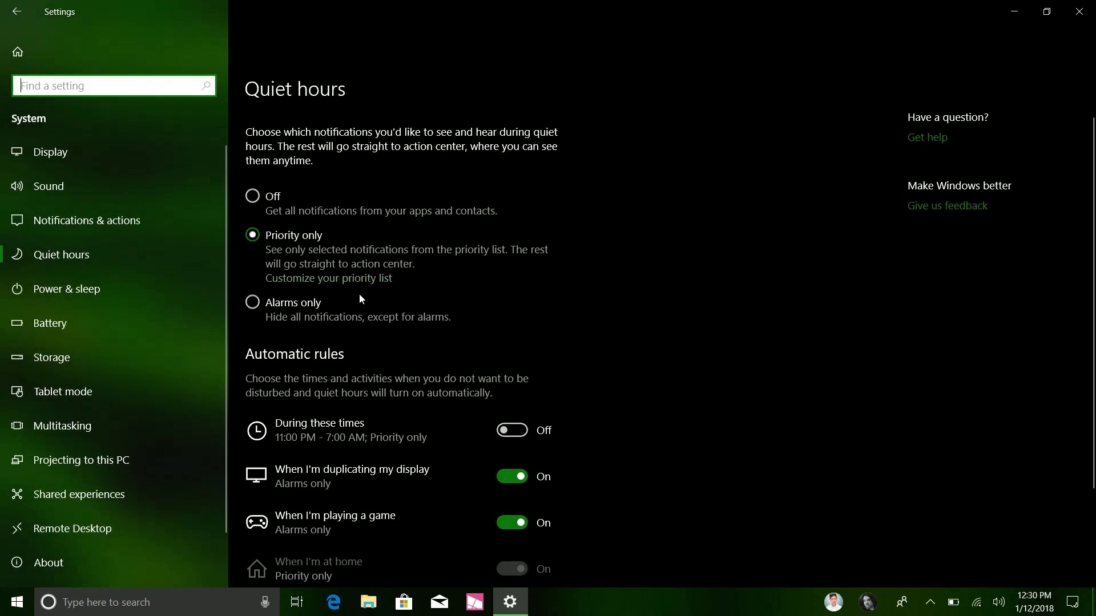
pyautogui.click(304, 306)
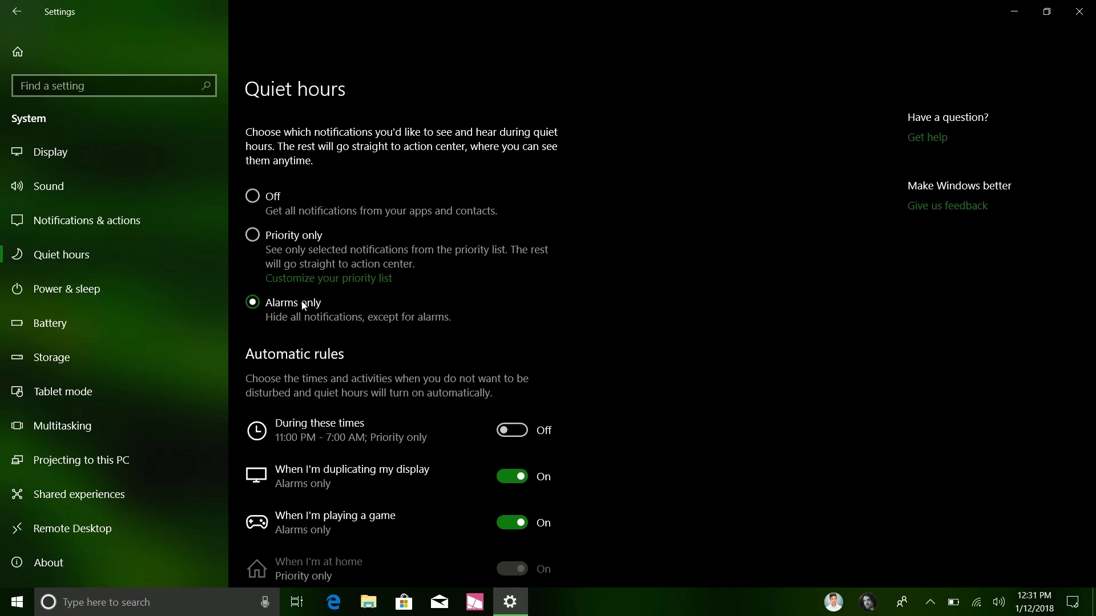
pyautogui.scroll(-3, 577, 391)
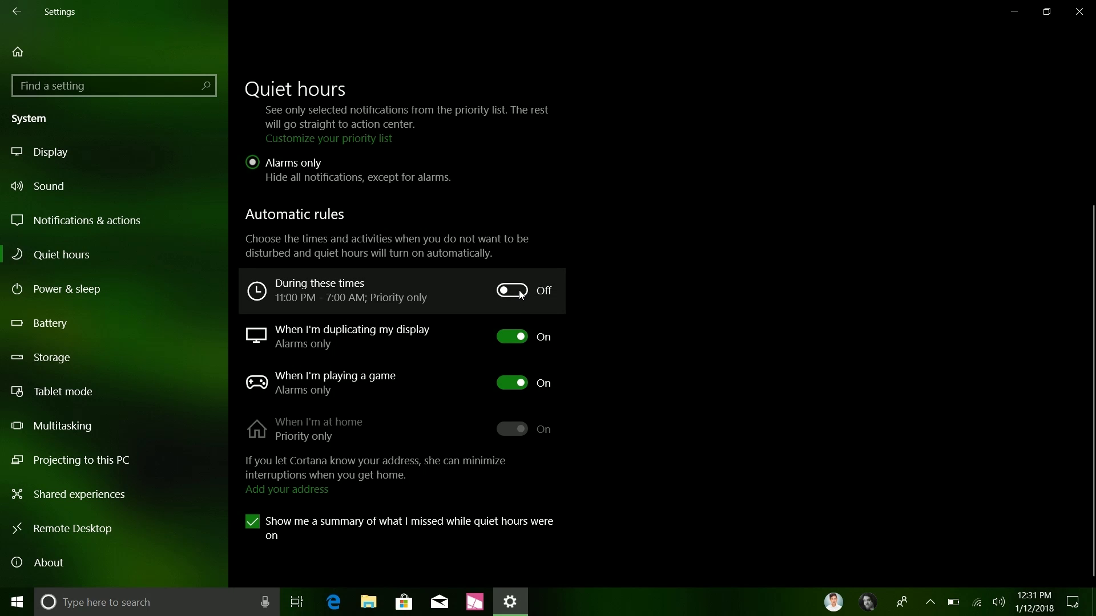
# Step: Open the During these times rule, toggle it on and back off at 11:00 PM–7:00 AM, then go back
pyautogui.click(384, 300)
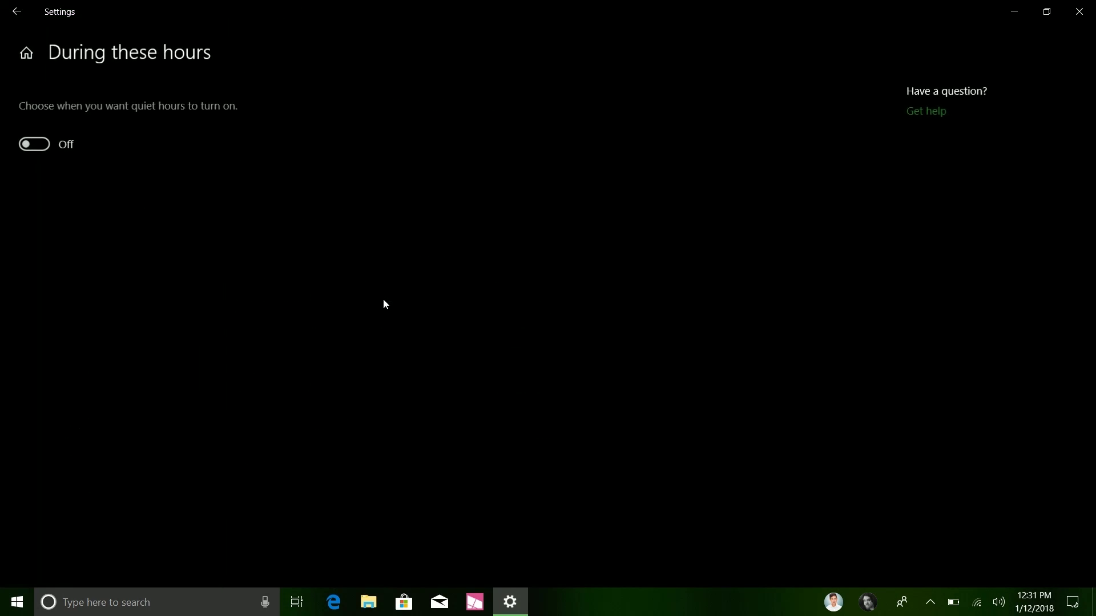
pyautogui.click(32, 133)
pyautogui.click(49, 196)
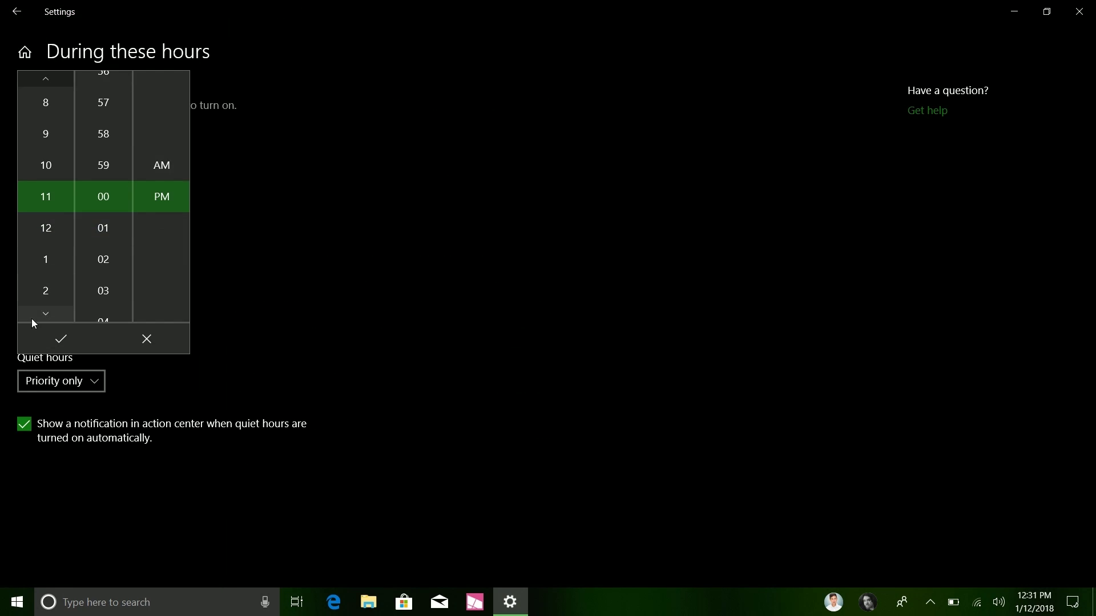
pyautogui.click(61, 338)
pyautogui.click(32, 144)
pyautogui.click(16, 12)
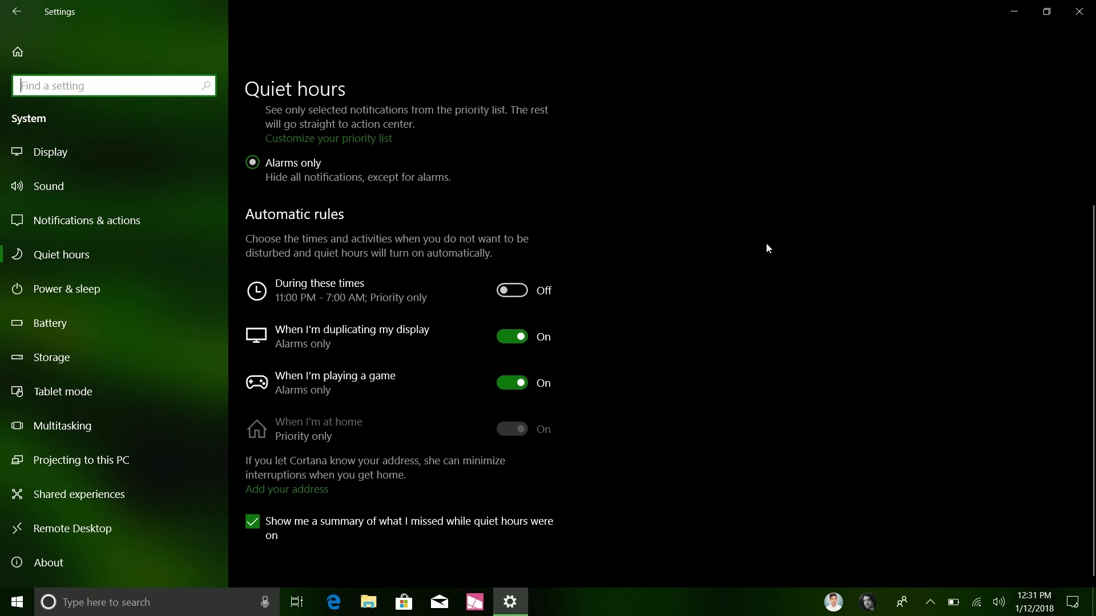
# Step: Turn quiet hours off on the Settings page and bring up the Action Center panel
pyautogui.scroll(3, 765, 242)
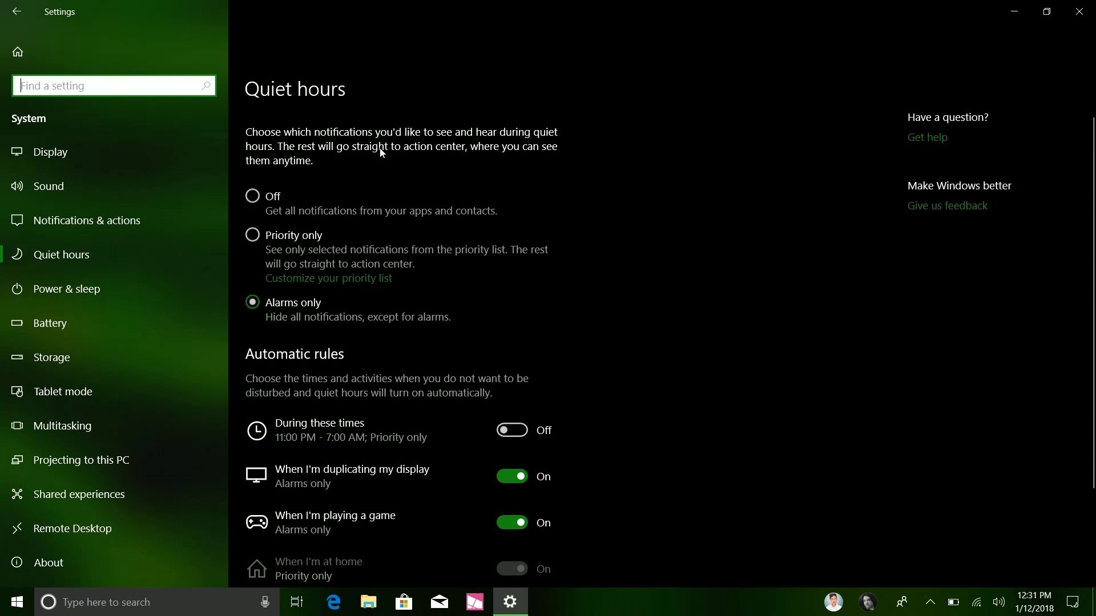
pyautogui.click(268, 200)
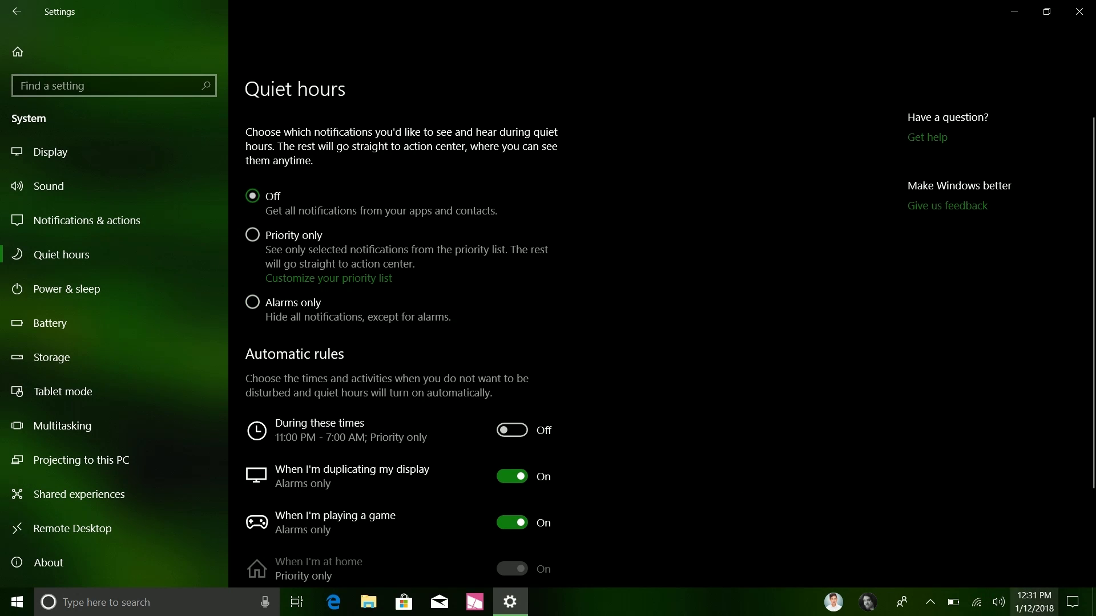
pyautogui.click(1073, 604)
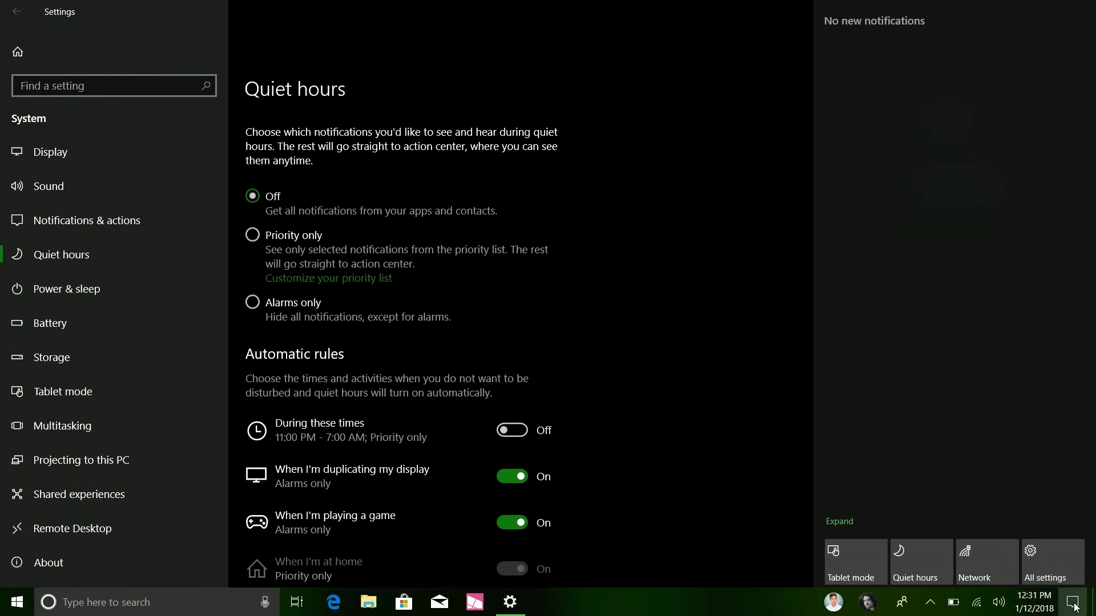
pyautogui.rightClick(1075, 606)
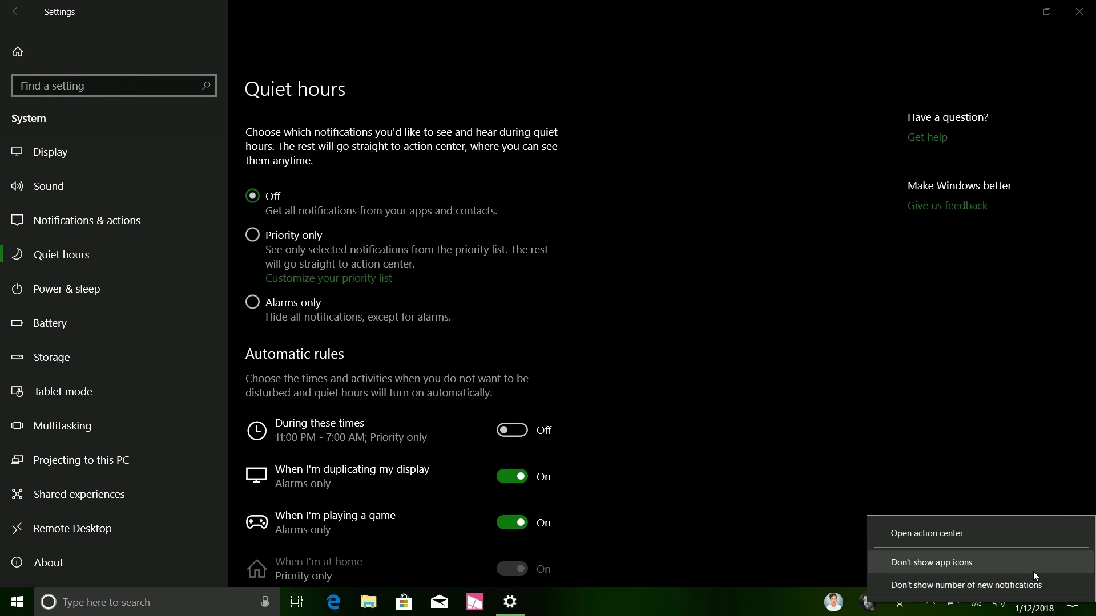
pyautogui.click(1073, 602)
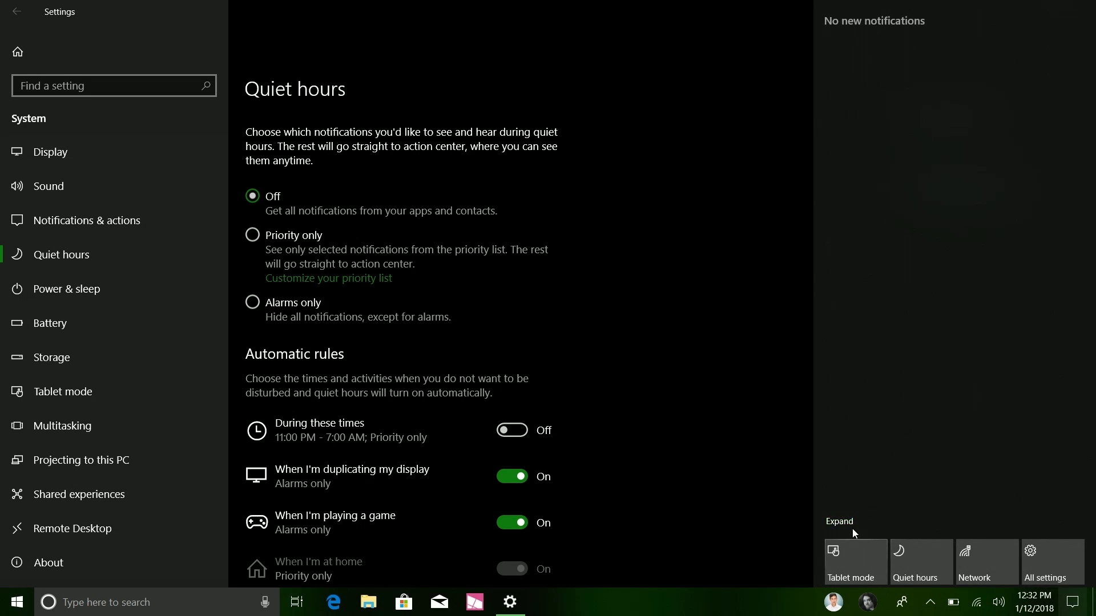
# Step: Cycle the Quiet hours tile through Priority only, Alarms only and back to Off, then close Settings
pyautogui.click(936, 562)
pyautogui.click(935, 560)
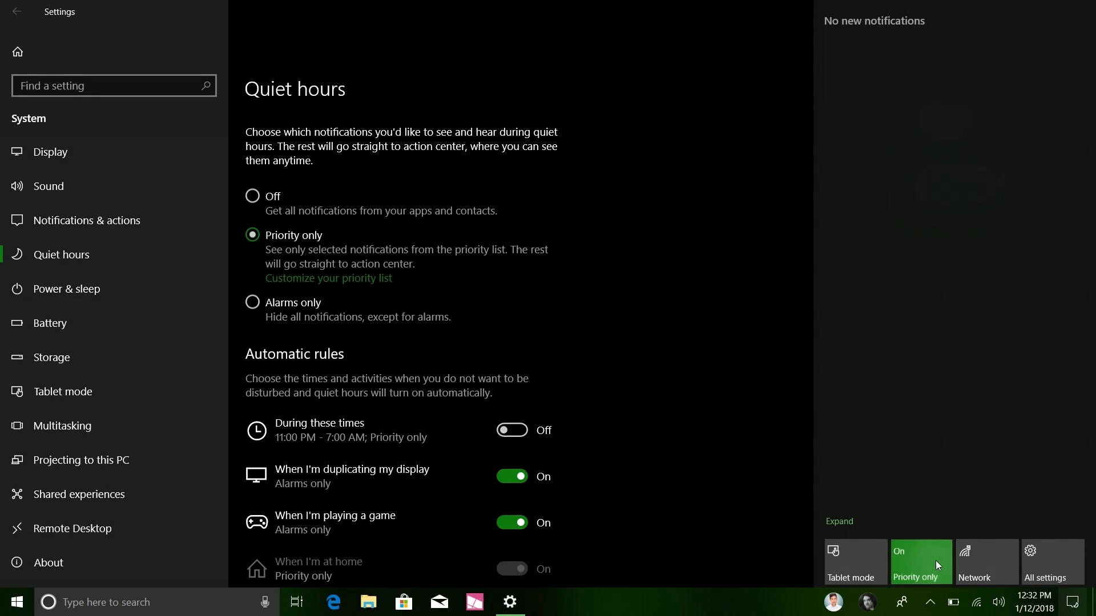
pyautogui.click(936, 560)
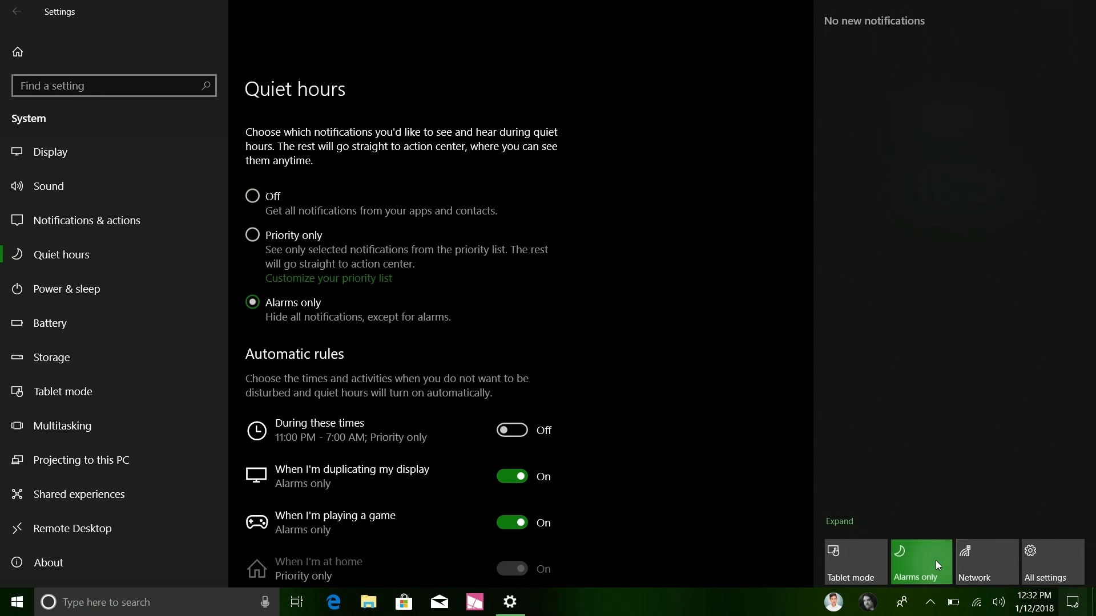
pyautogui.click(765, 398)
pyautogui.click(1081, 10)
pyautogui.click(17, 602)
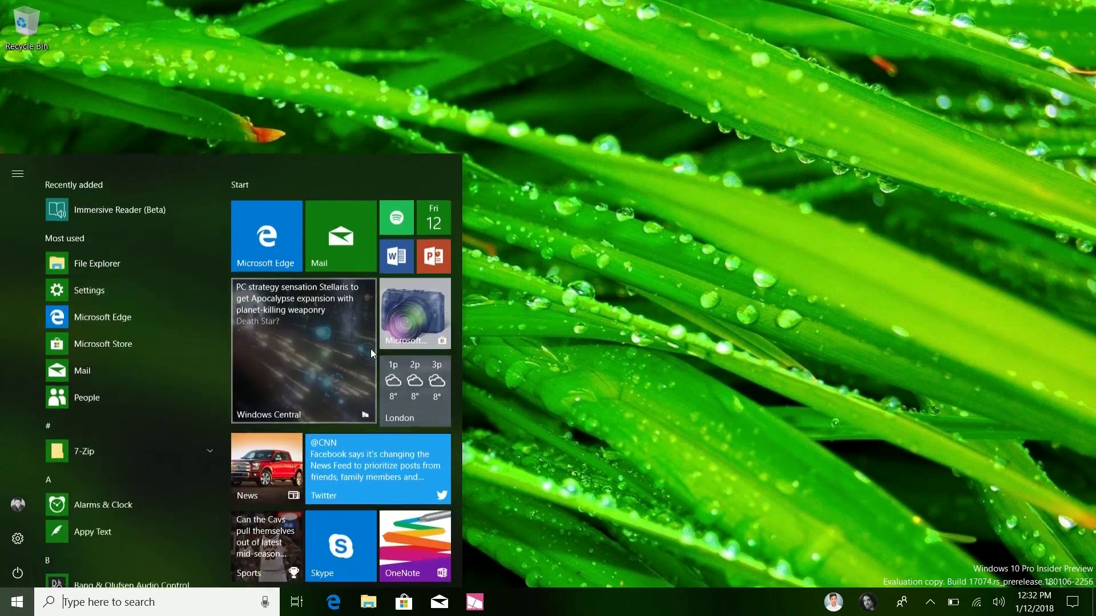
# Step: Choose 'Personalize this list' from the Settings gear's menu in Start's left rail
pyautogui.rightClick(17, 534)
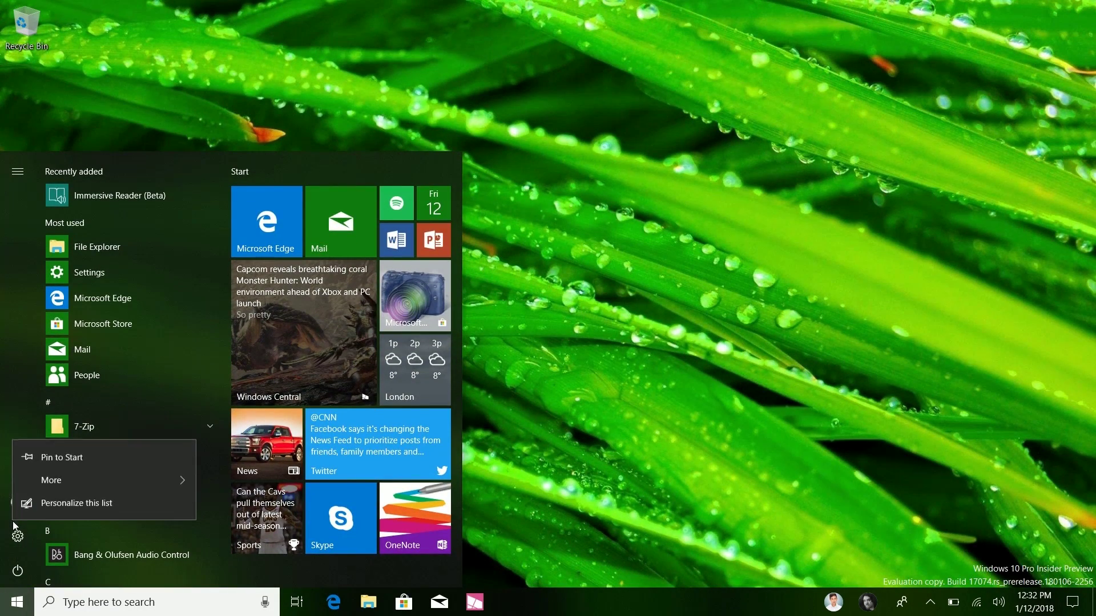
pyautogui.click(159, 501)
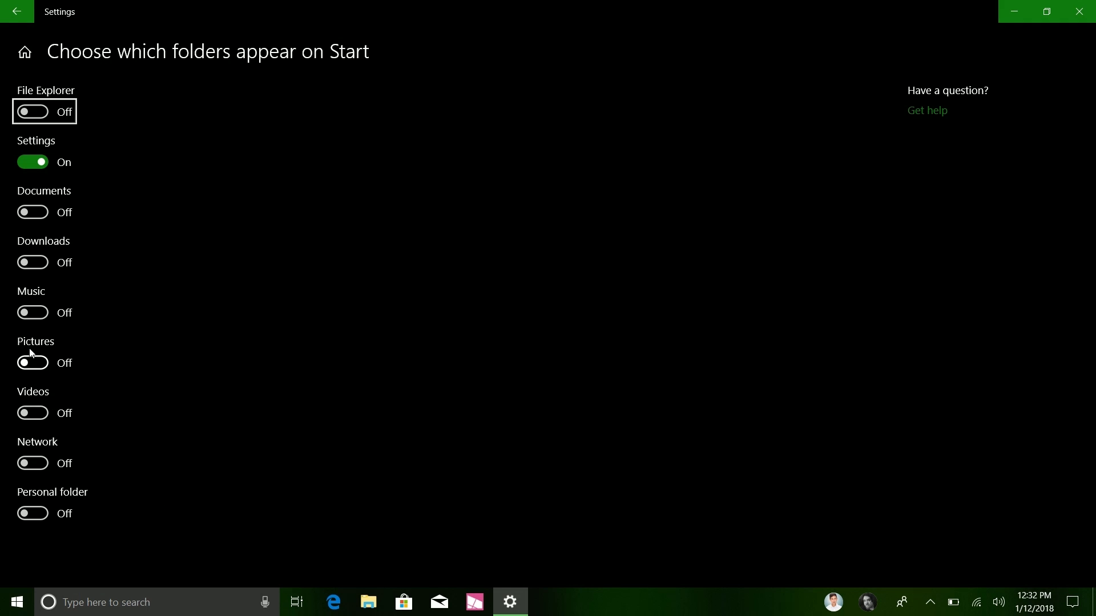
# Step: Show Pictures on Start to check it, then switch the Pictures and Documents folders off
pyautogui.click(32, 363)
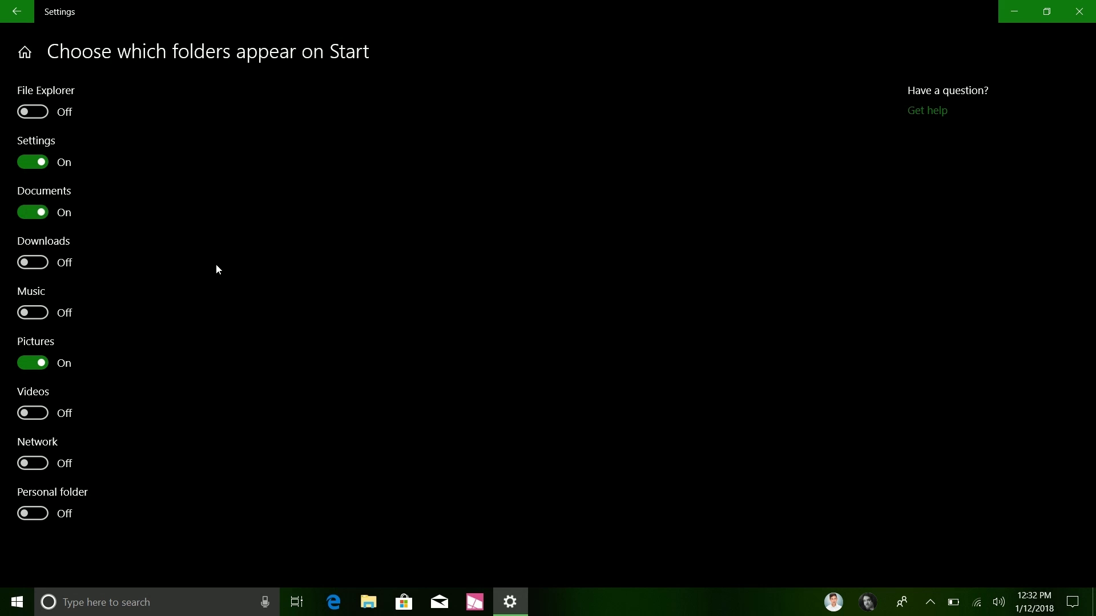
pyautogui.press('super')
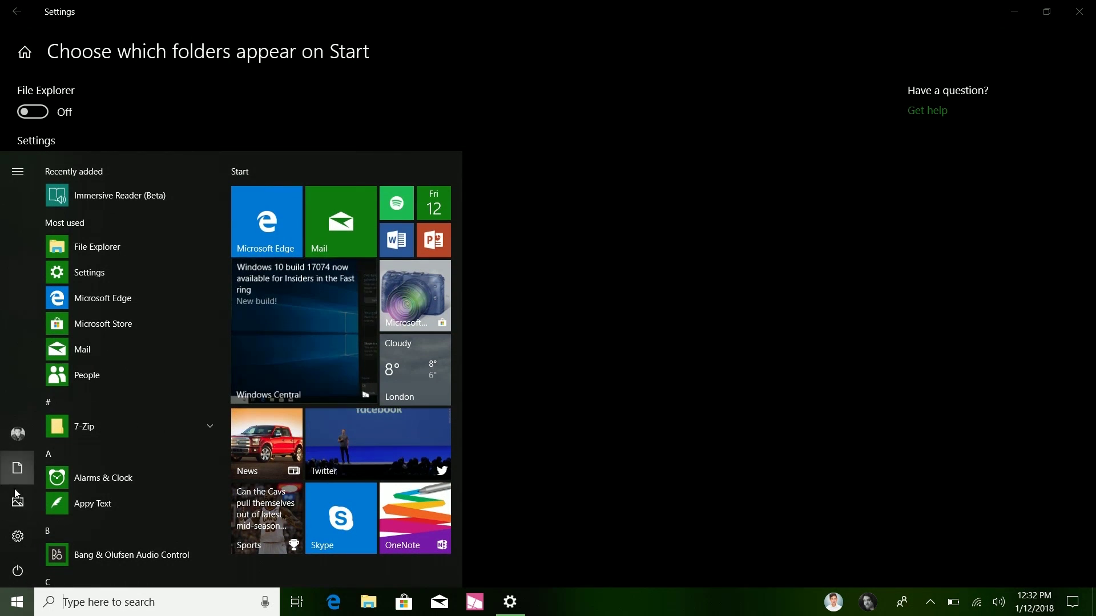
pyautogui.click(606, 42)
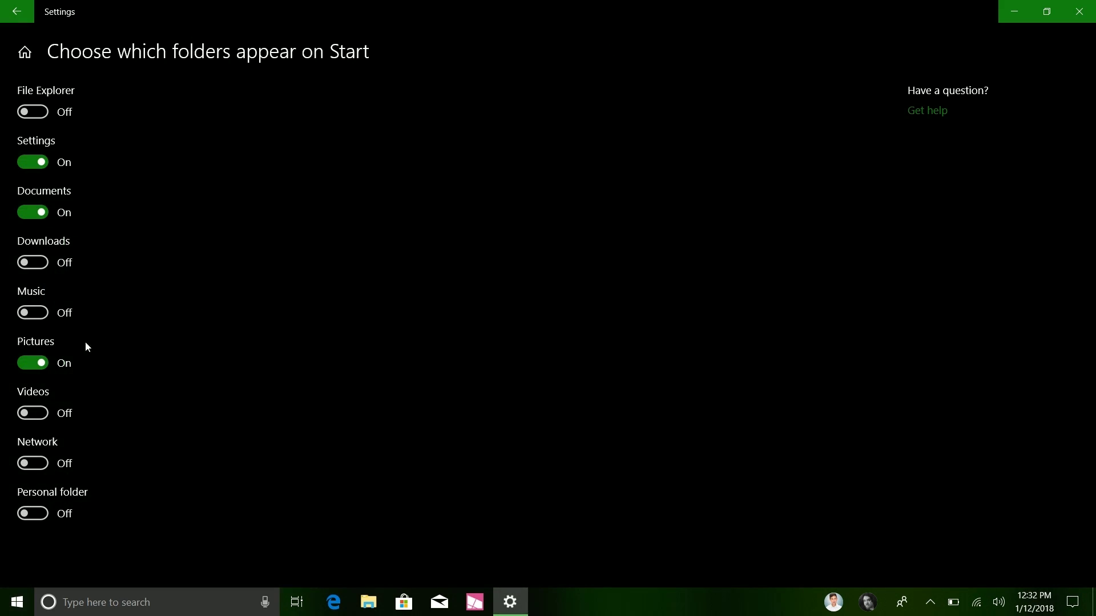
pyautogui.click(45, 363)
pyautogui.click(40, 214)
# Step: Add File Explorer to Start, verify it in Start's side pane, and return to Settings Home
pyautogui.click(44, 114)
pyautogui.press('super')
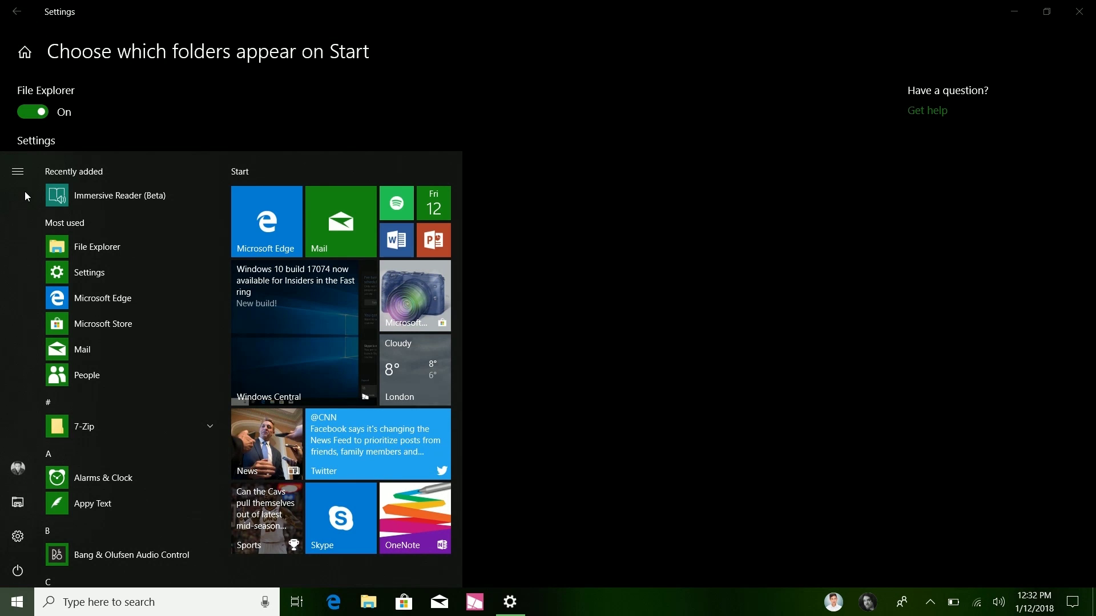
pyautogui.click(17, 173)
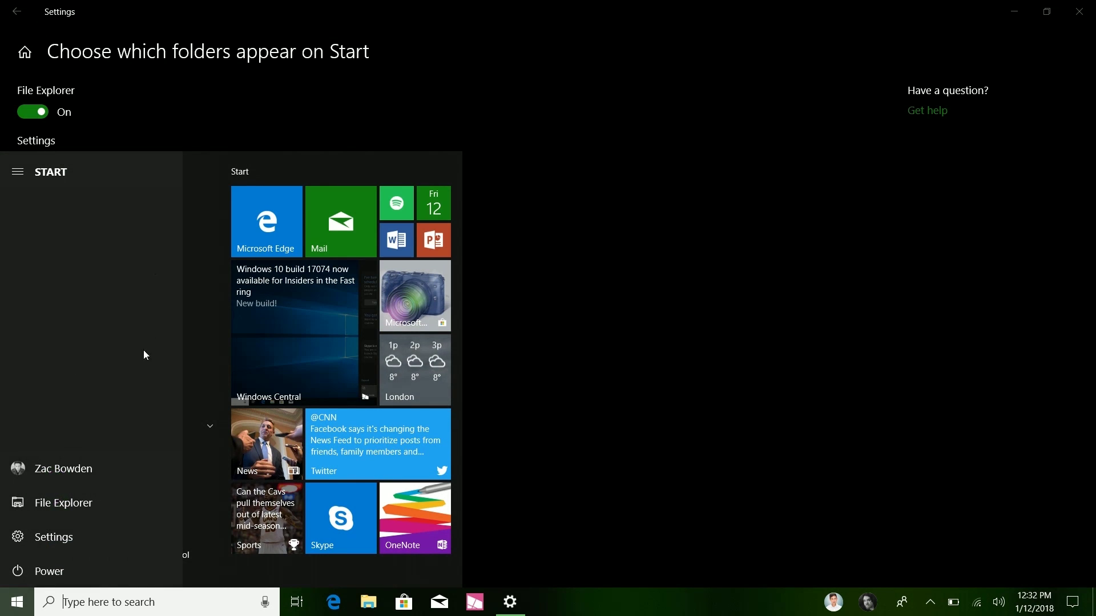
pyautogui.click(56, 178)
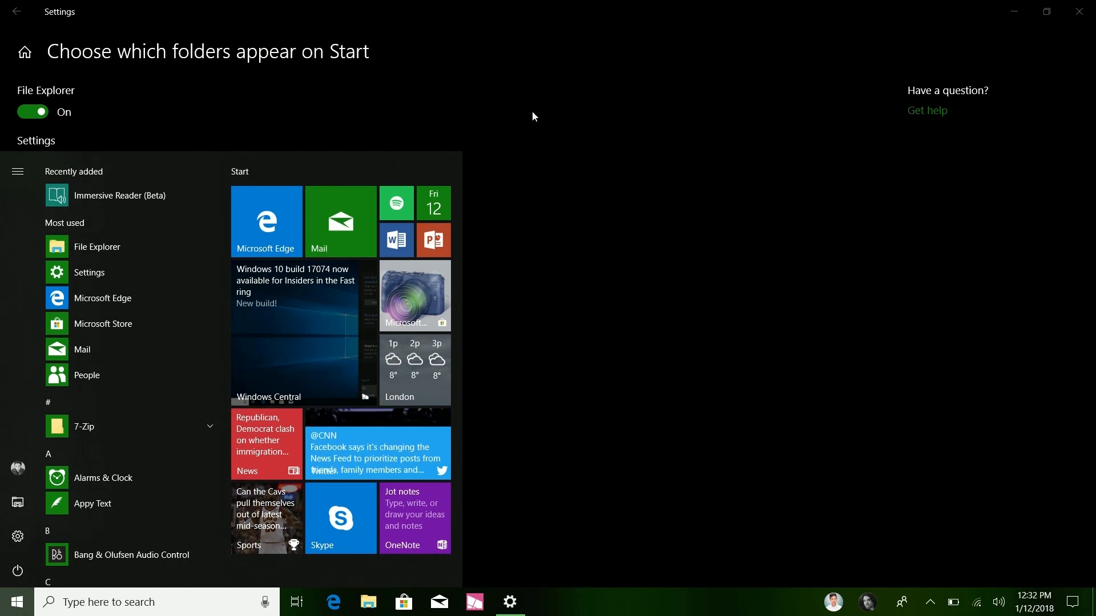
pyautogui.click(25, 52)
# Step: Open the Sound page under System settings
pyautogui.click(190, 158)
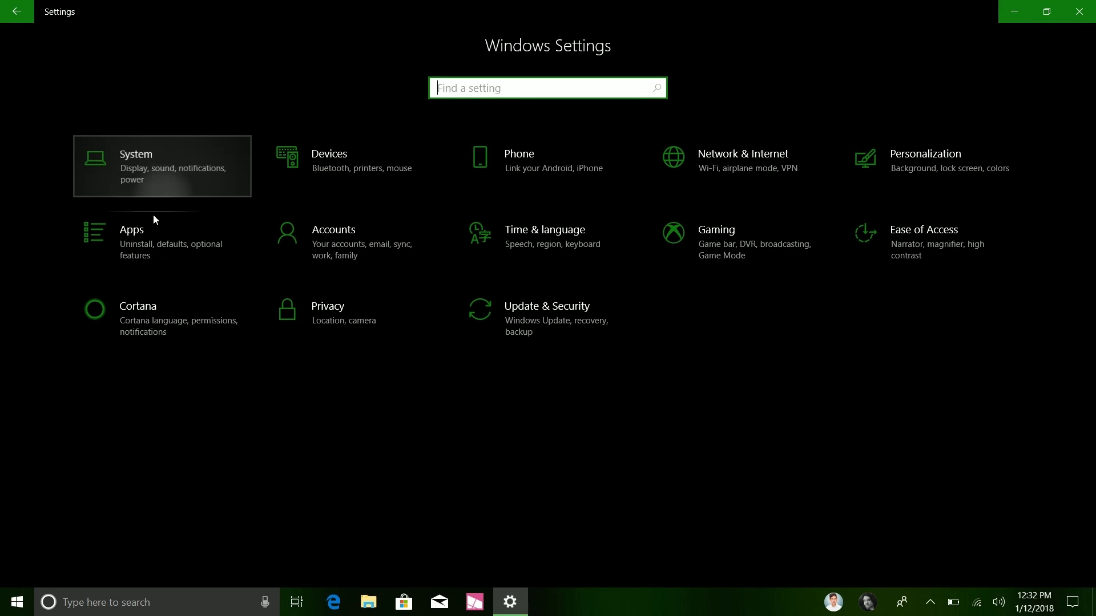
pyautogui.click(107, 181)
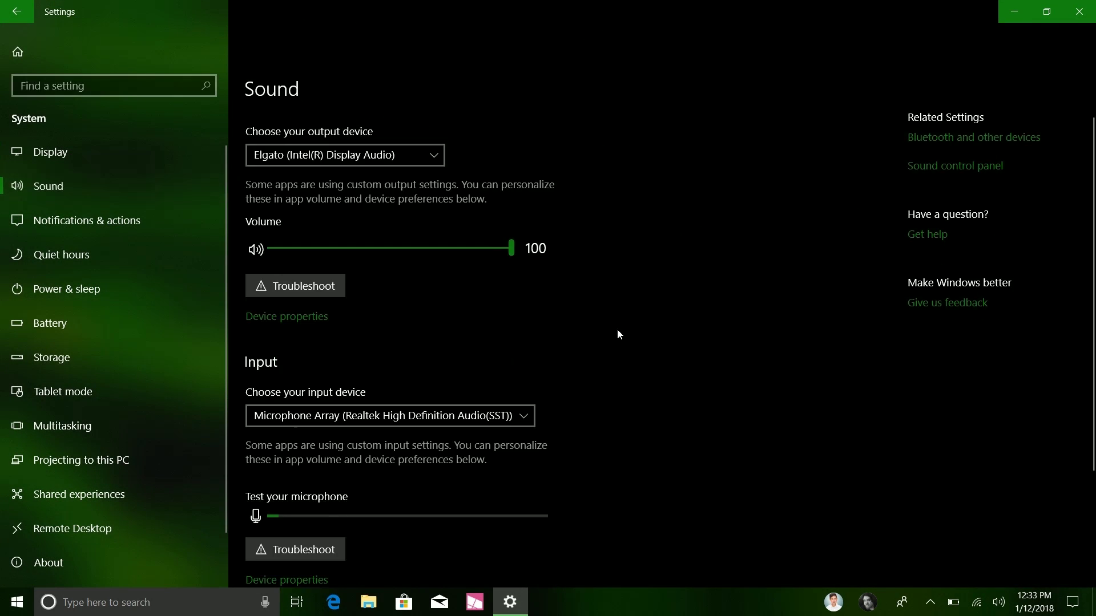
pyautogui.scroll(-4, 616, 331)
pyautogui.scroll(4, 616, 316)
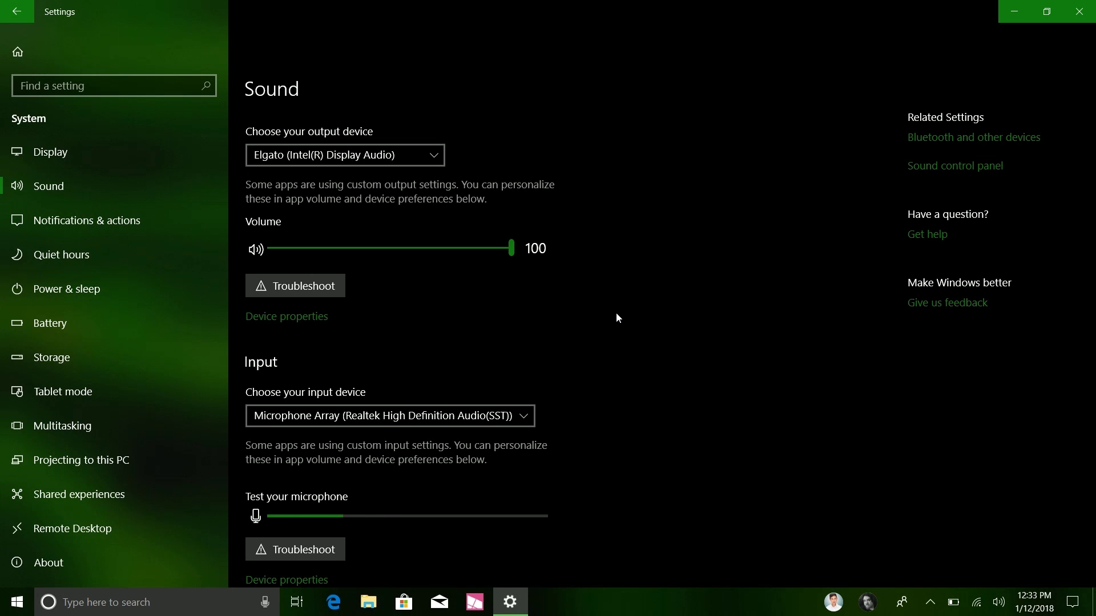
# Step: Search Start for 'control panel' and launch Control Panel
pyautogui.press('super')
pyautogui.write('control pan\\')
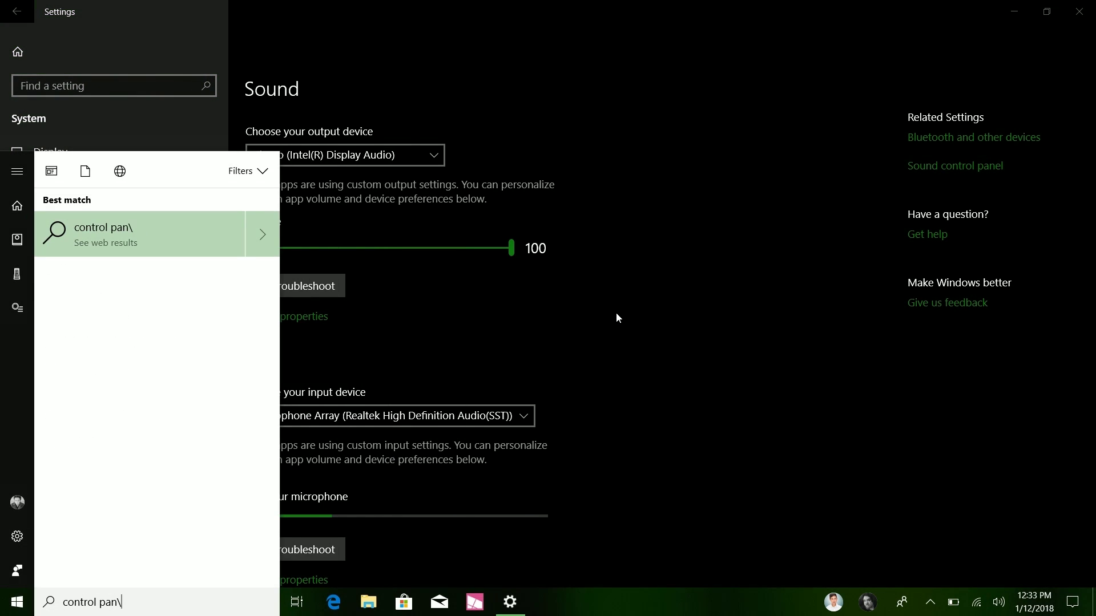
pyautogui.press('BackSpace')
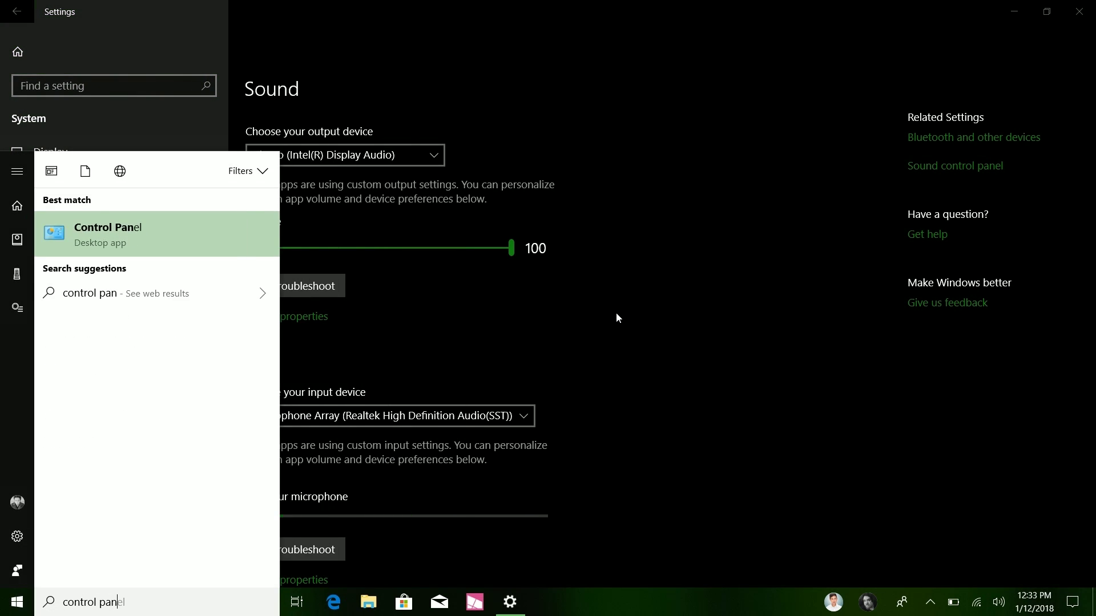
pyautogui.press('Return')
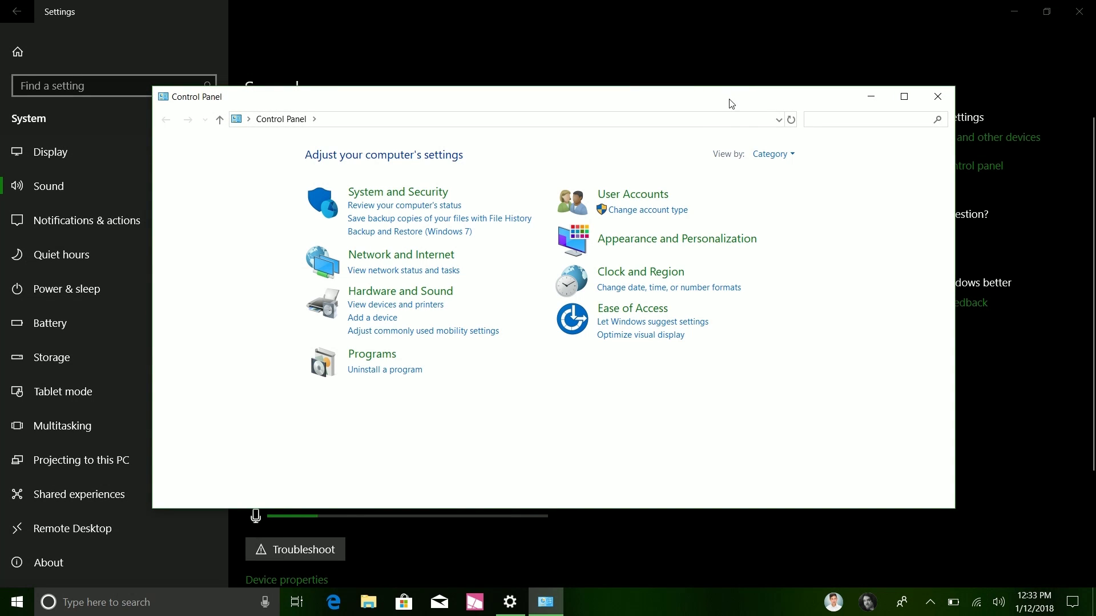
# Step: Close Control Panel and then the Settings window, leaving just the desktop
pyautogui.click(590, 331)
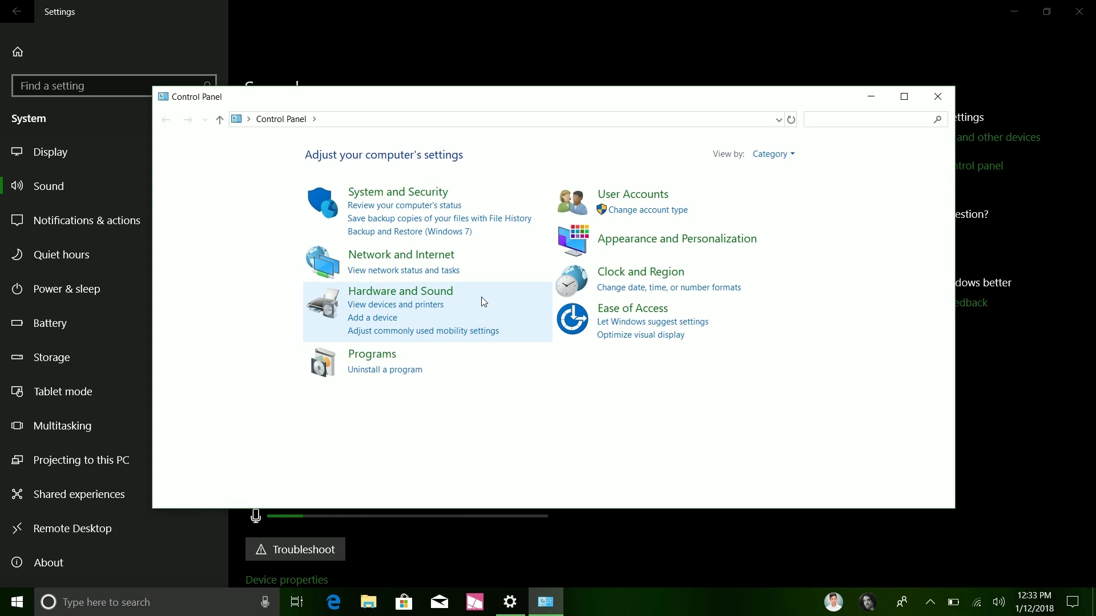
pyautogui.click(79, 60)
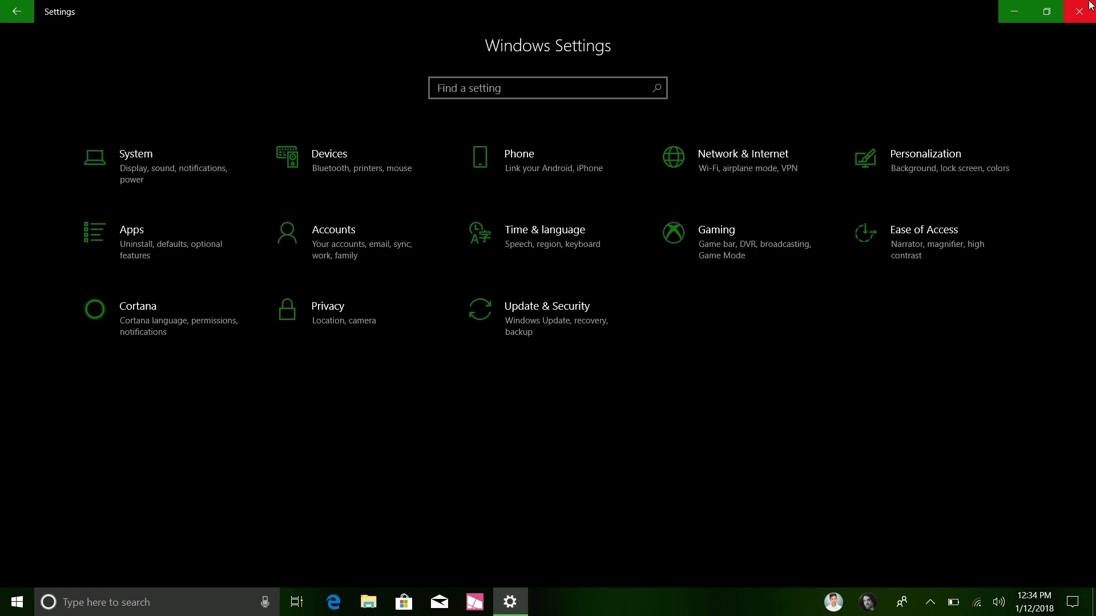
pyautogui.click(1090, 5)
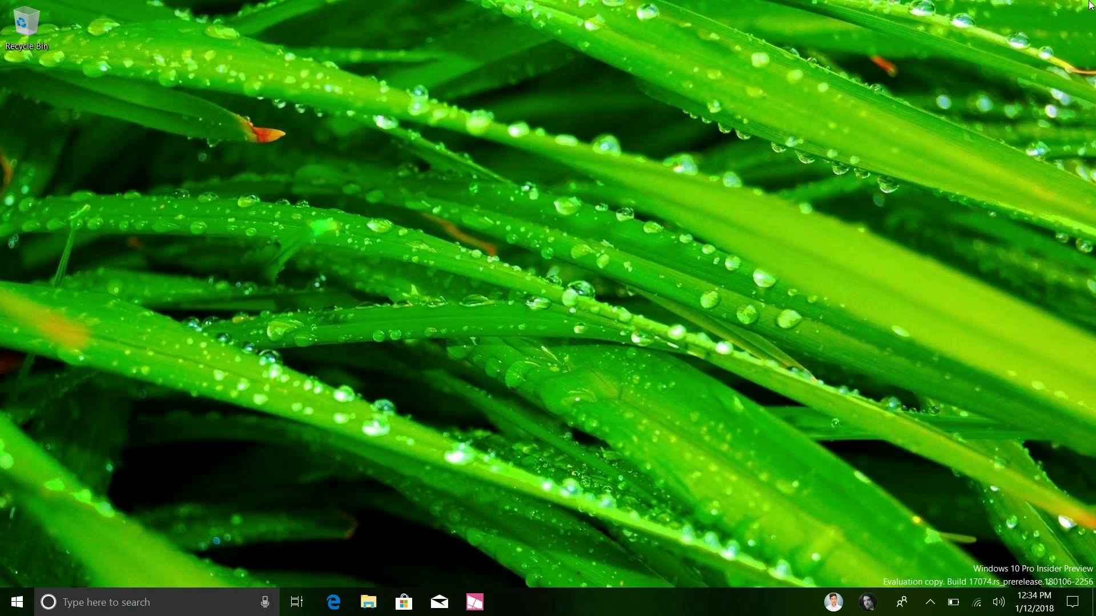